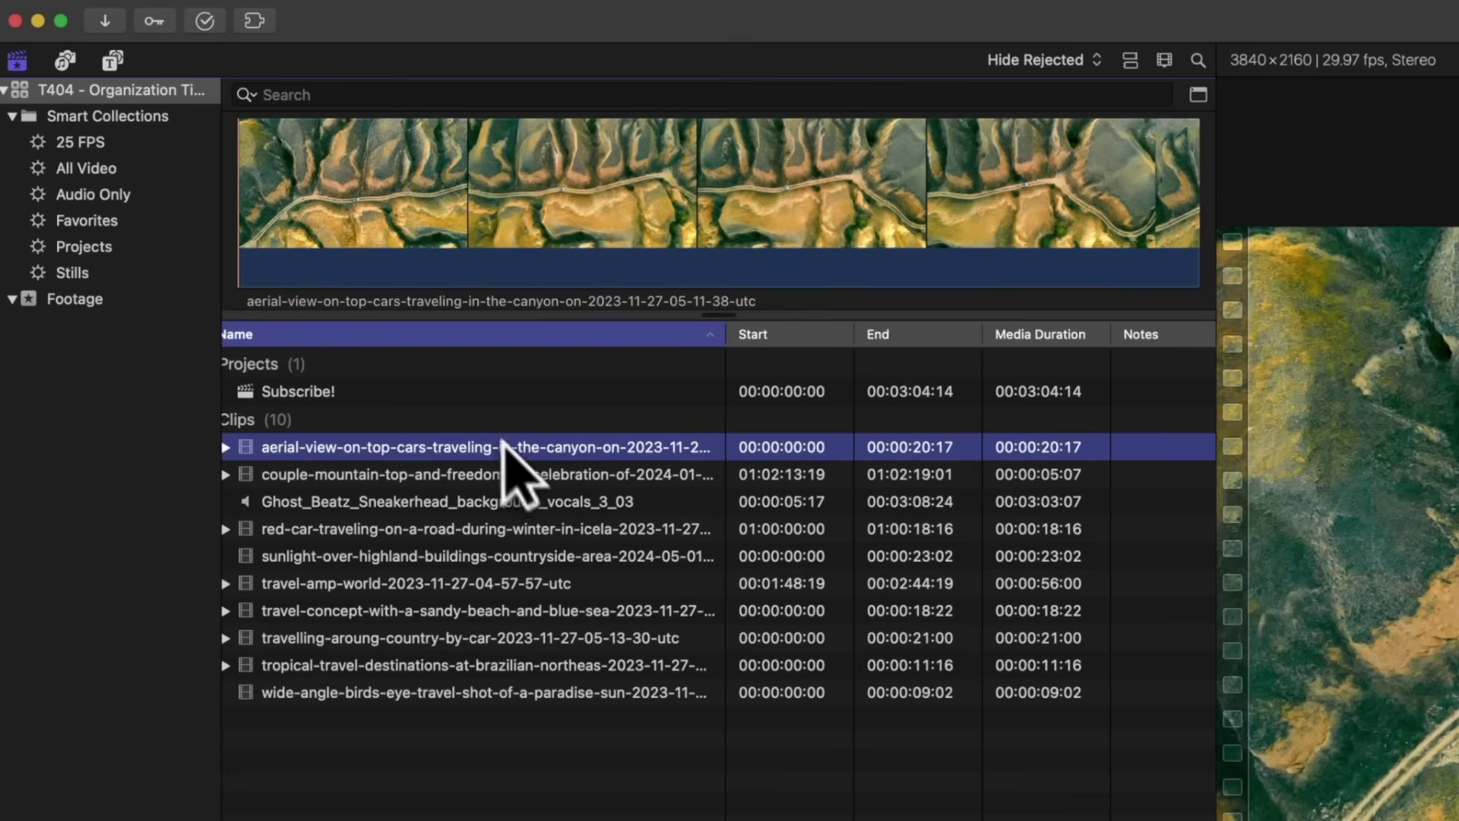
Mark the entire aerial-view-on-top-cars-traveling-in-the-canyon clip as a favorite
left_click(253, 192)
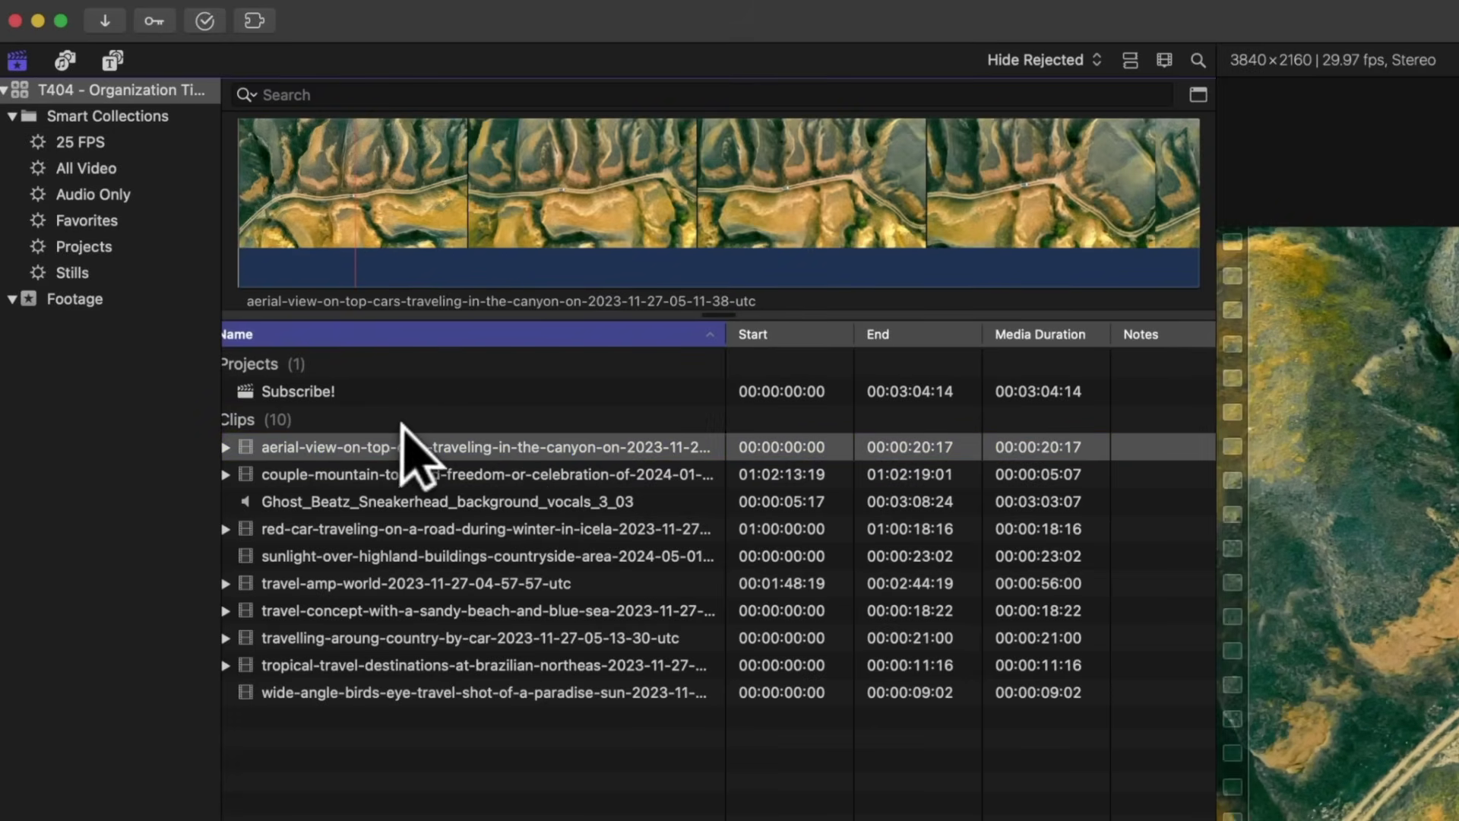
key("f")
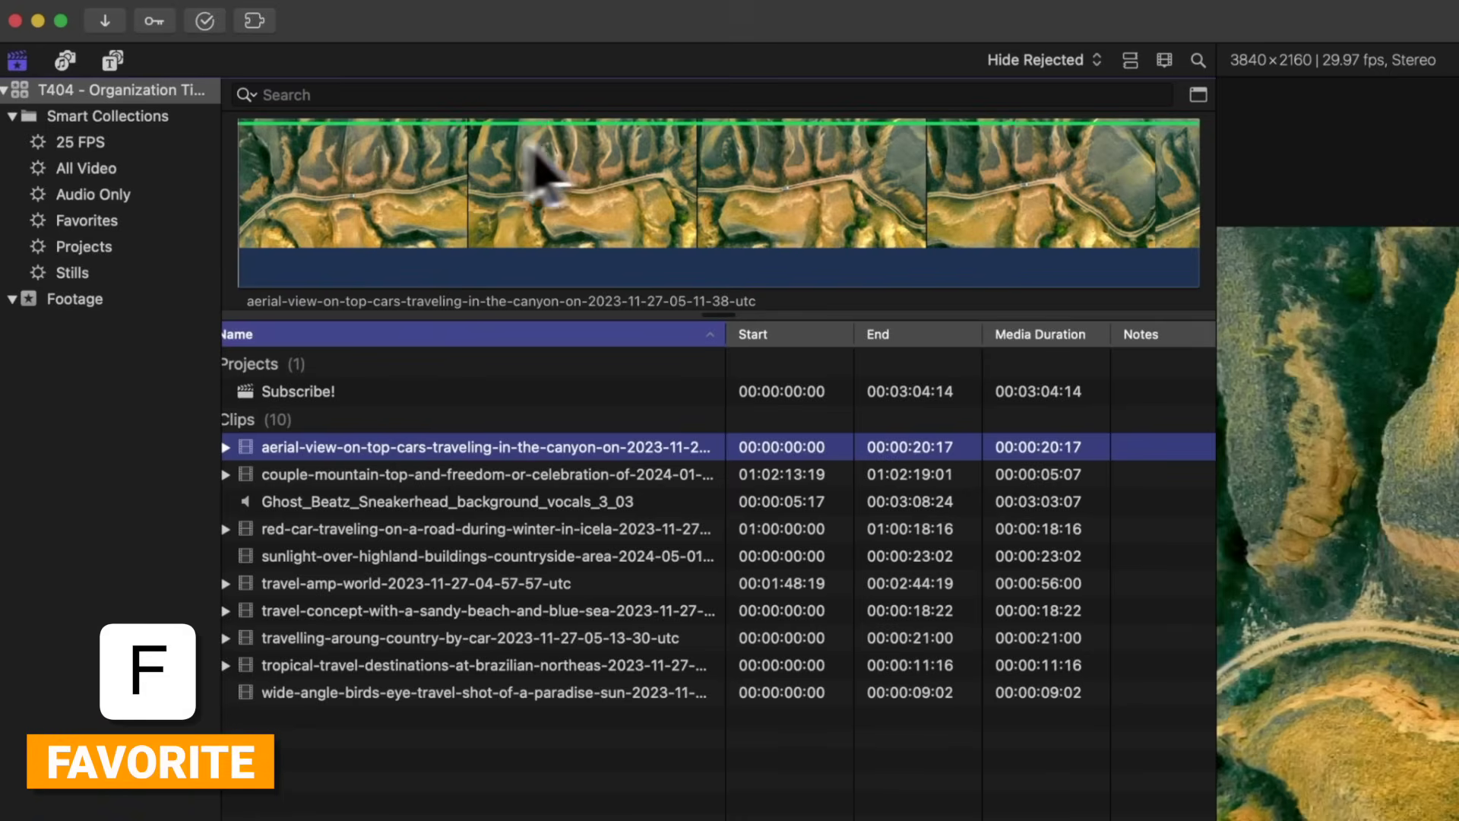
left_click(1156, 179)
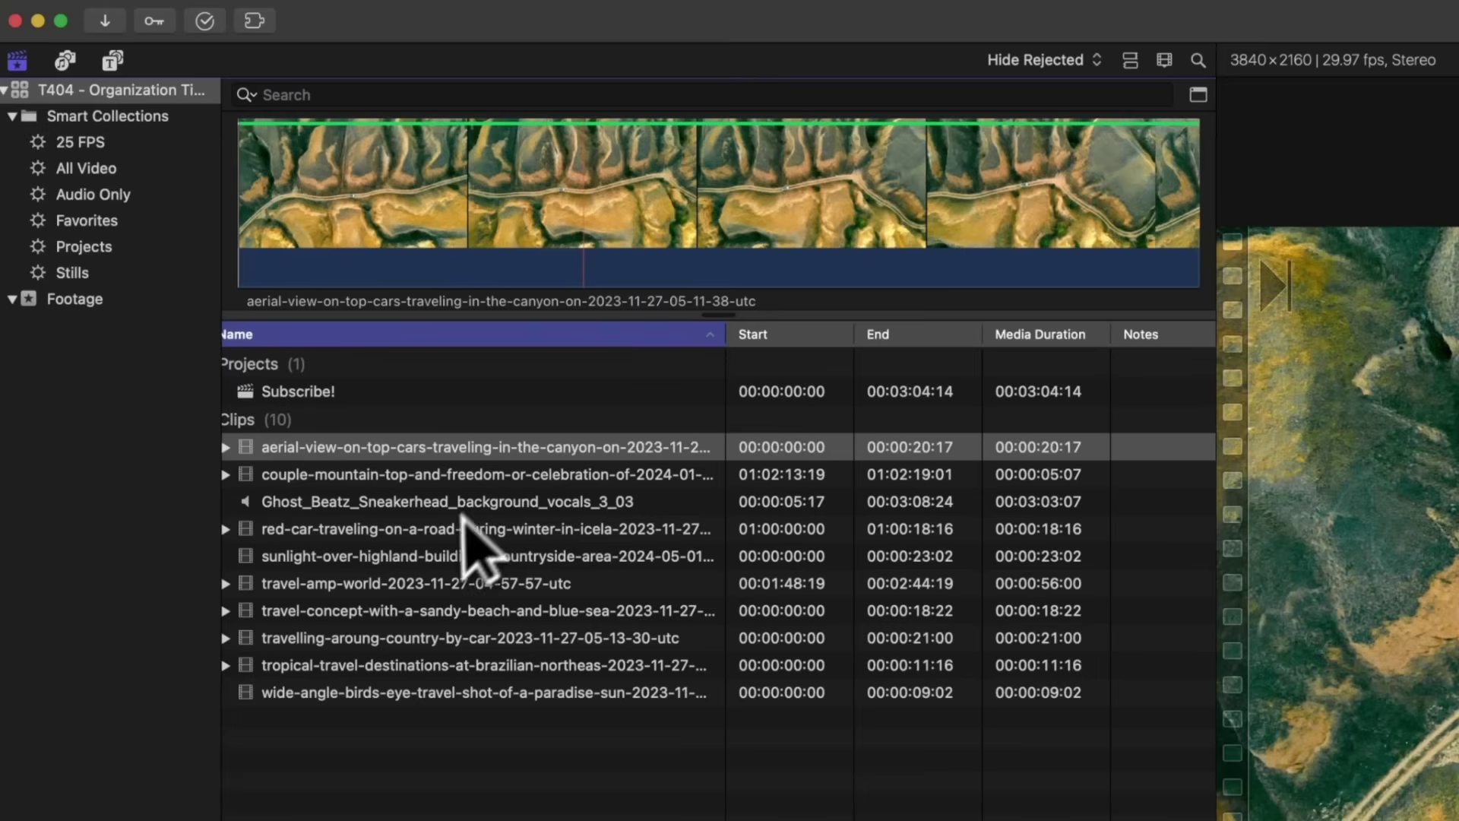
Mark two separate ranges of the sunlight-over-highland-buildings clip as favorites, one in its first half and one in its second half
left_click(434, 562)
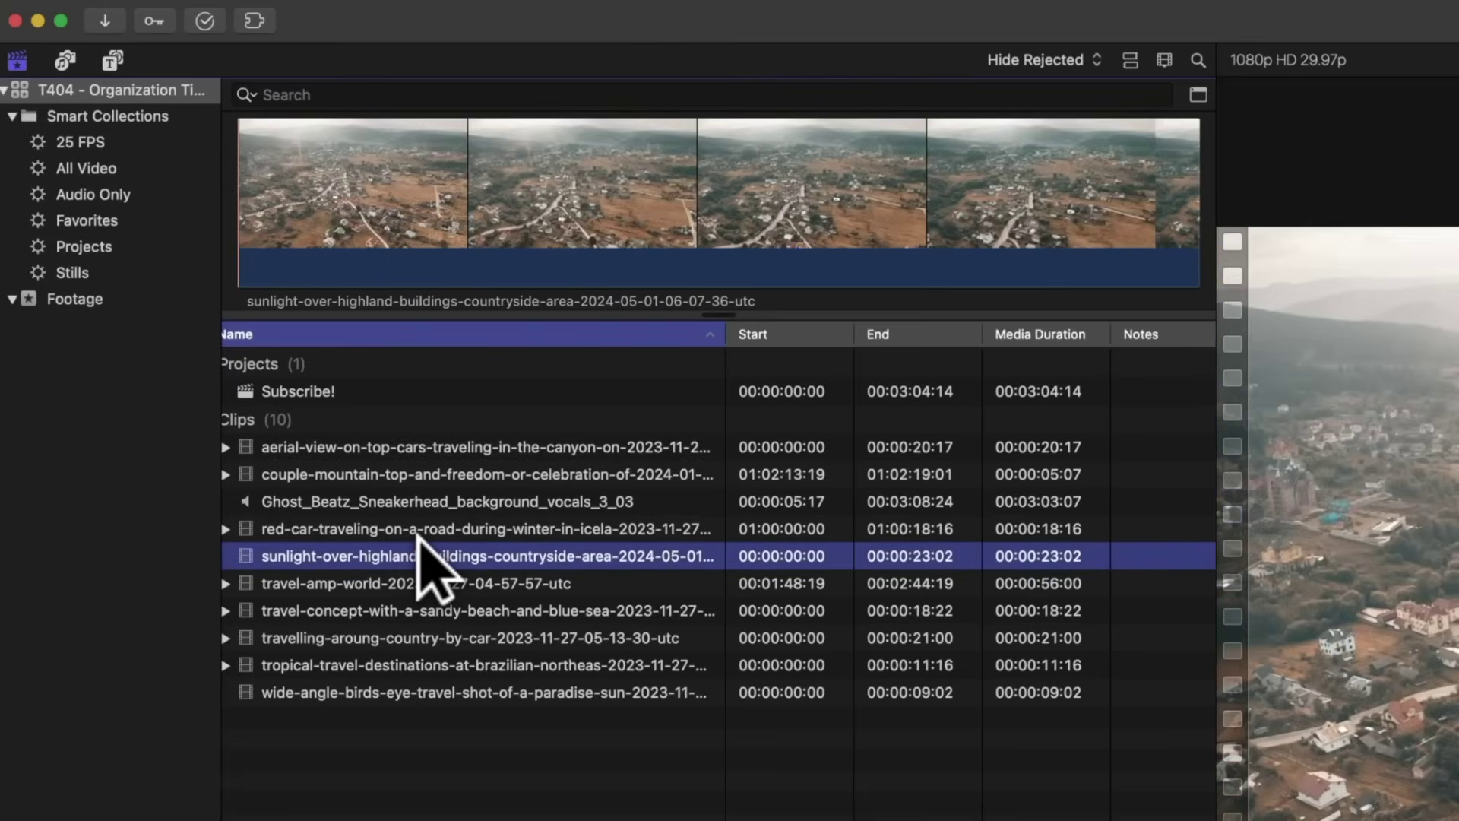
left_click(282, 270)
left_click_drag(288, 206, 490, 227)
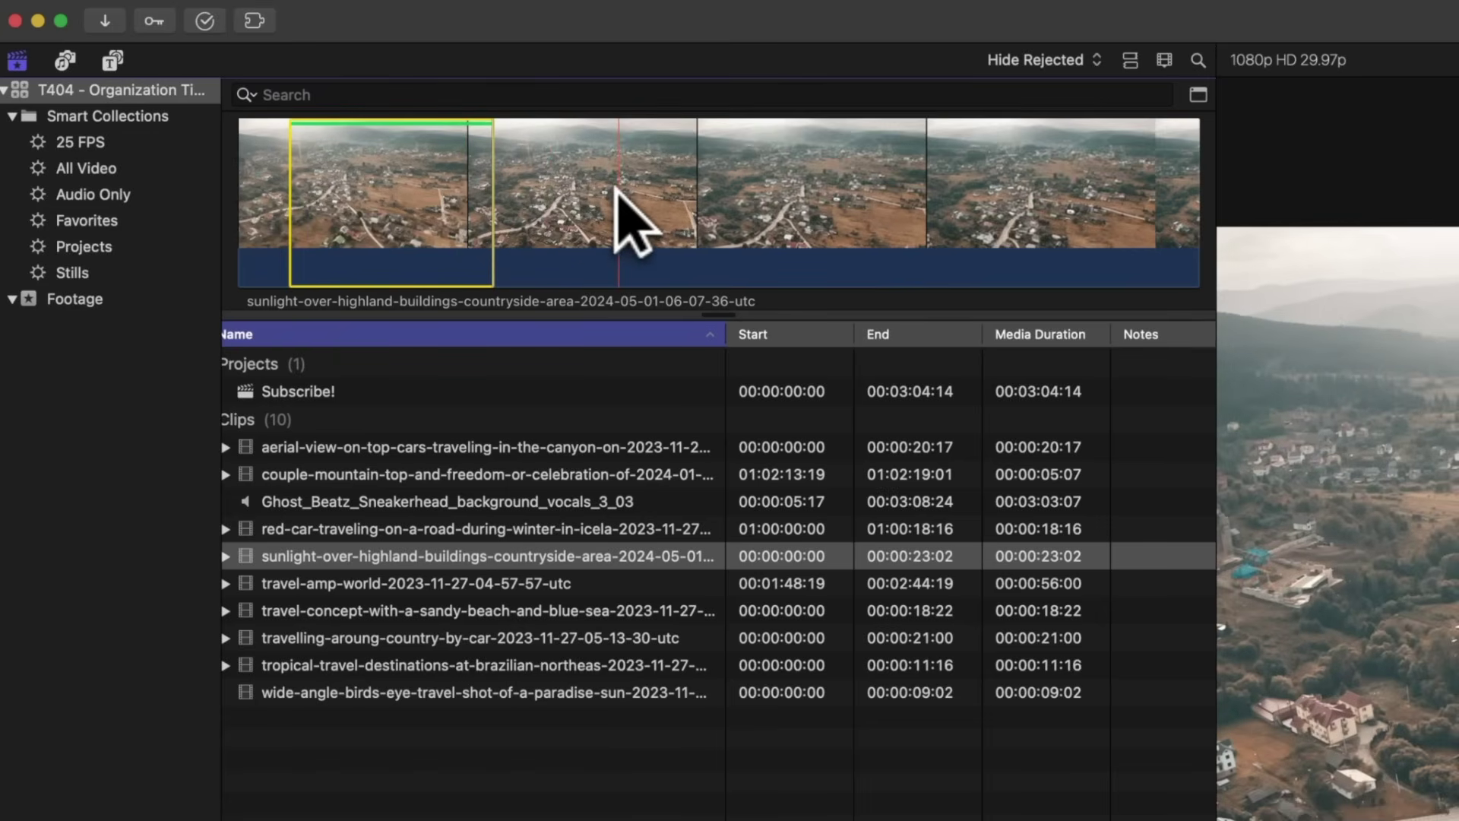
left_click_drag(618, 194, 829, 197)
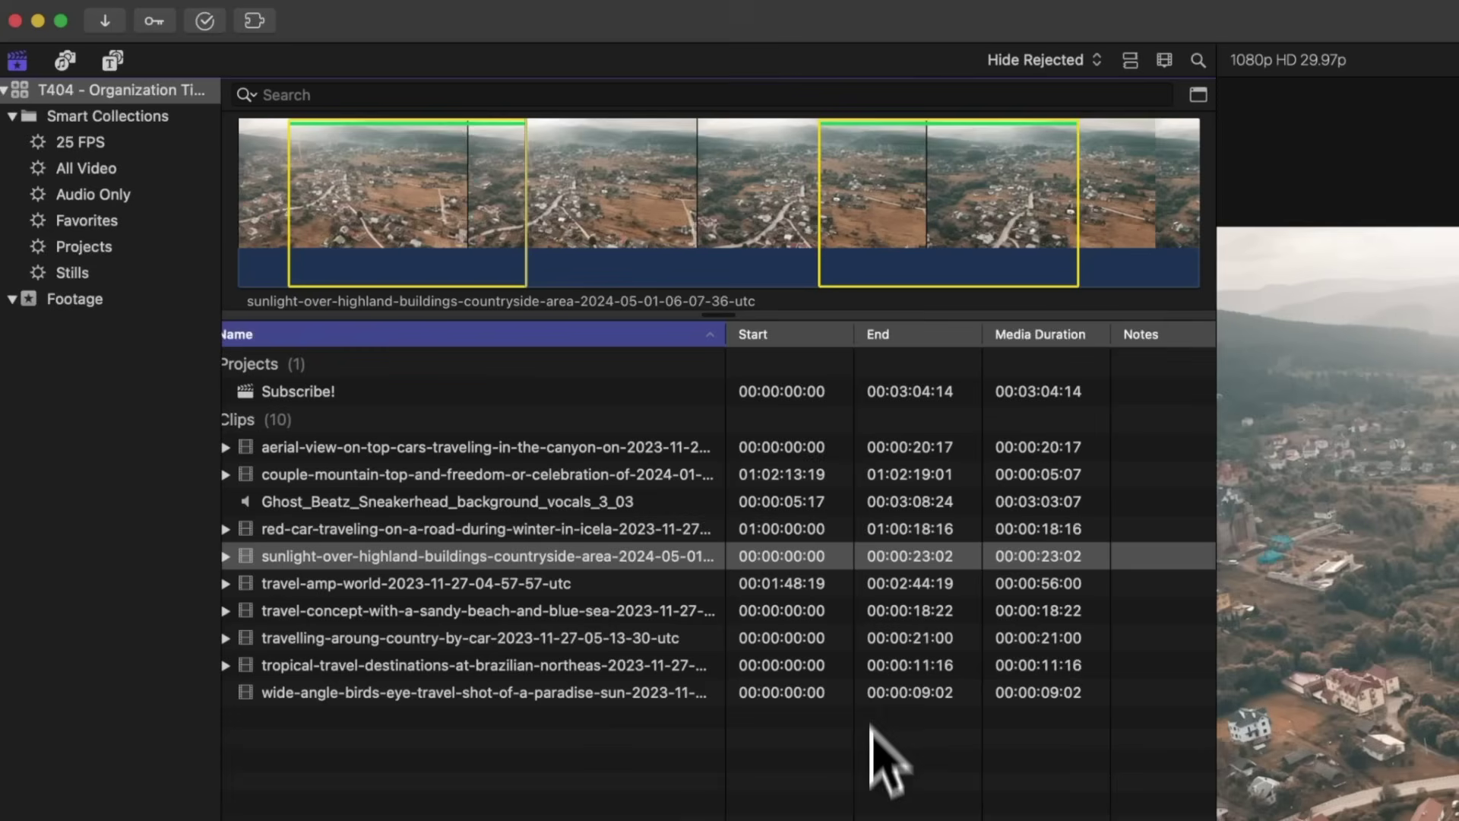
Expand the sunlight-over-highland-buildings clip and review each of its favorite ranges in the filmstrip
left_click(226, 556)
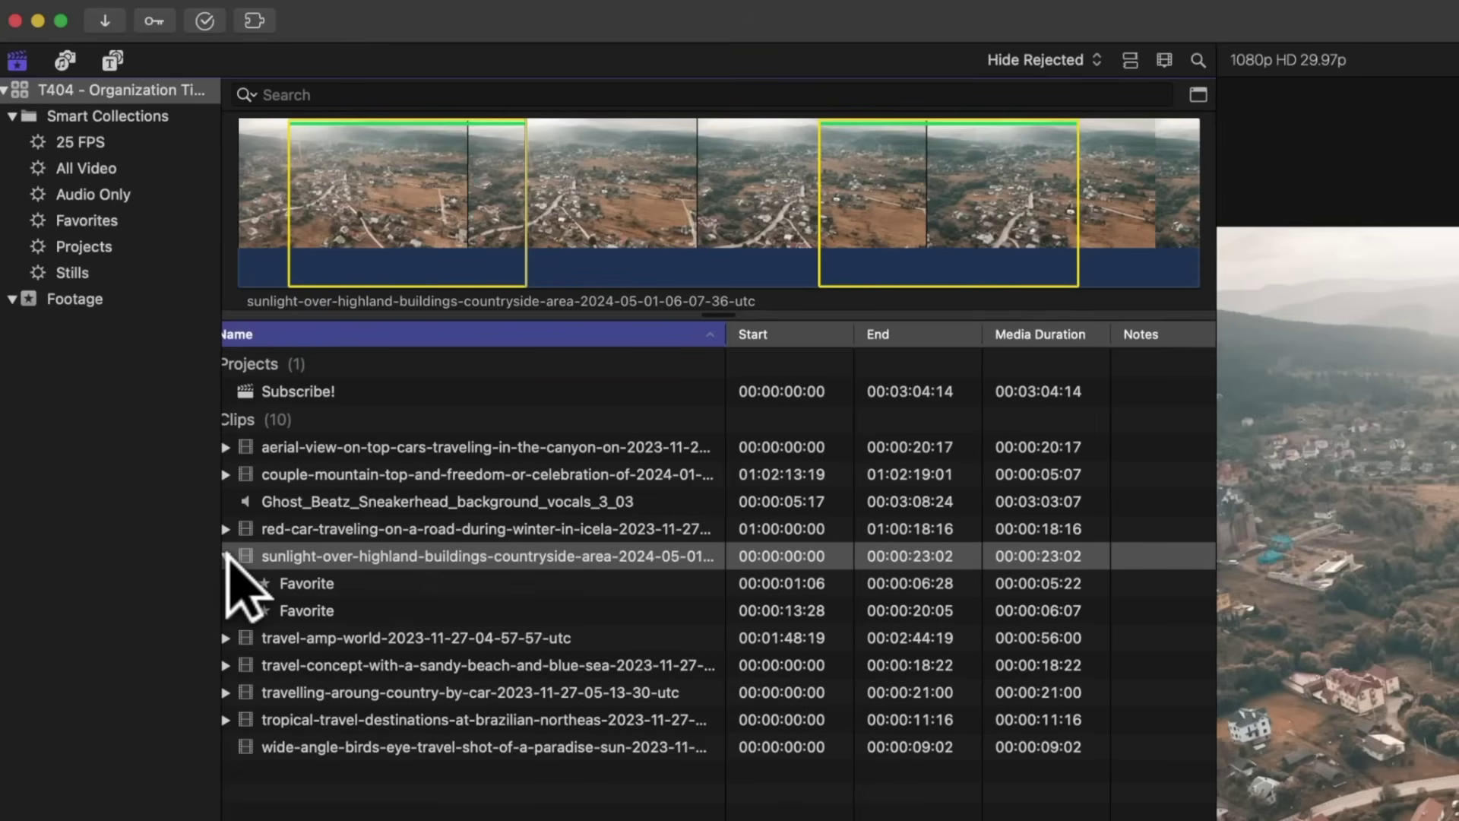
left_click(409, 579)
left_click(397, 611)
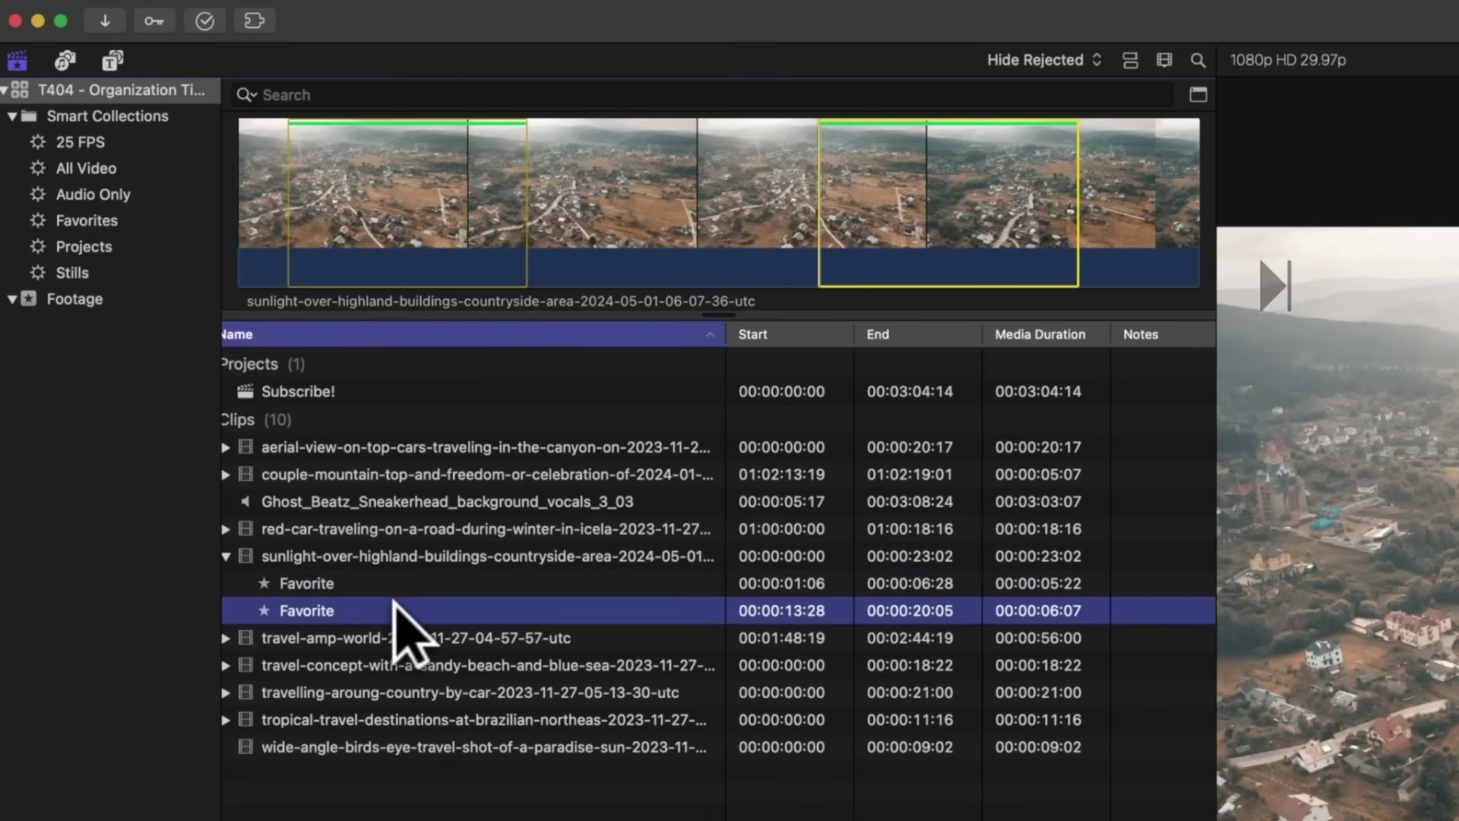
left_click(389, 581)
left_click(376, 608)
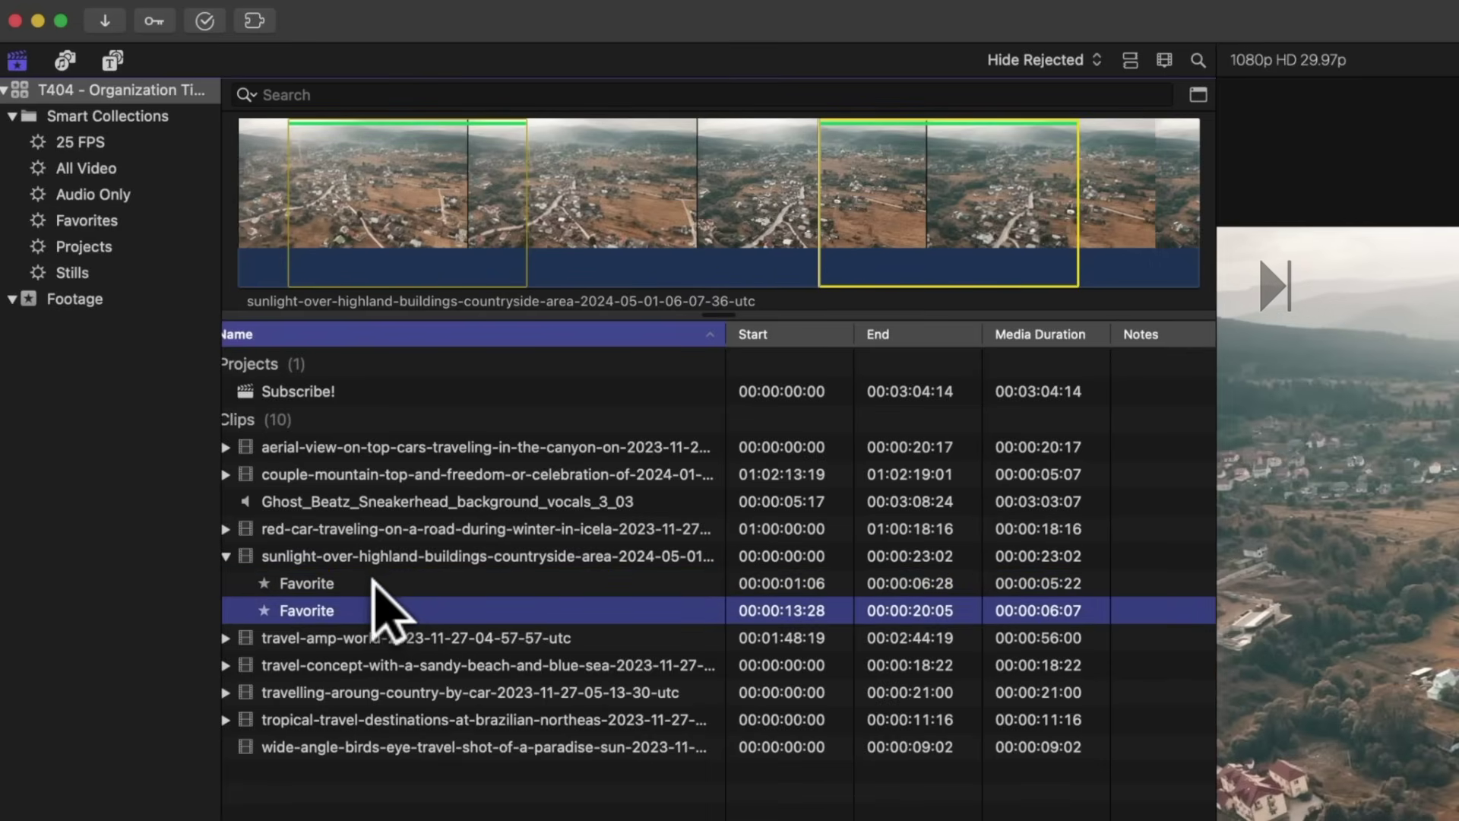
left_click(372, 581)
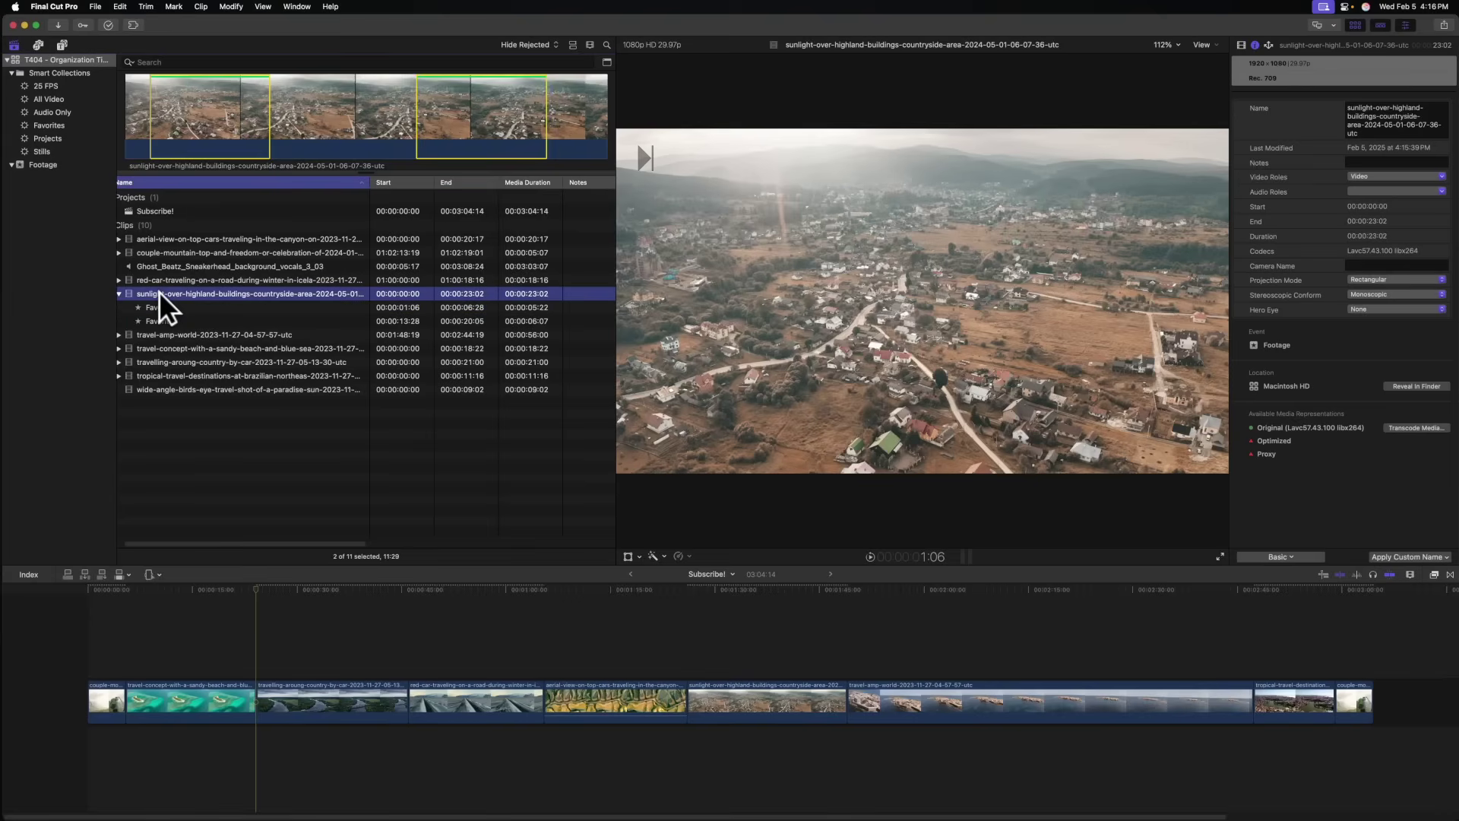
Assign the keywords Landscape, Ocean and Sky to keyword shortcuts 1, 2 and 3, and close the keyword editor
key("super+k")
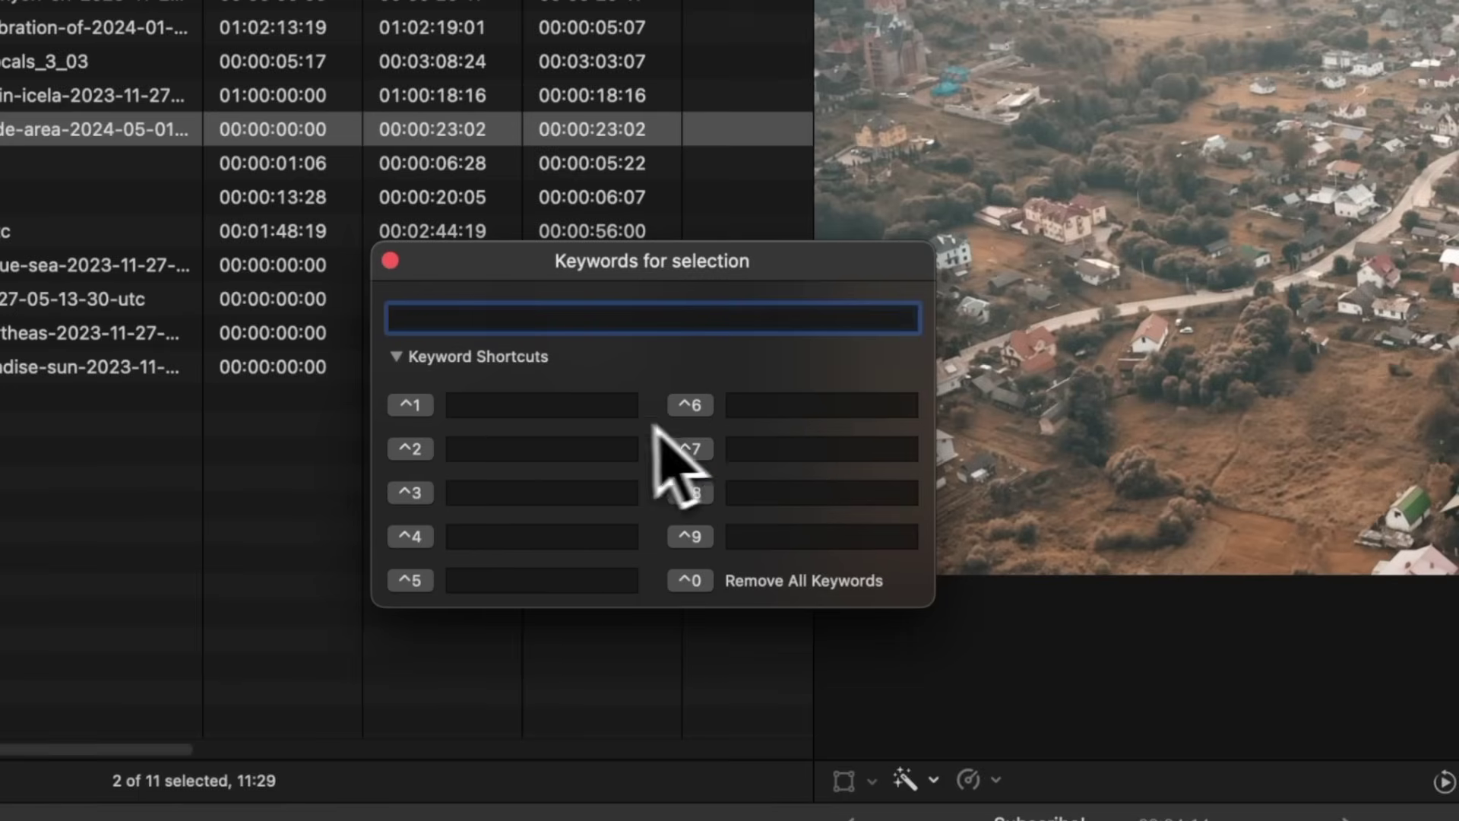
left_click(394, 357)
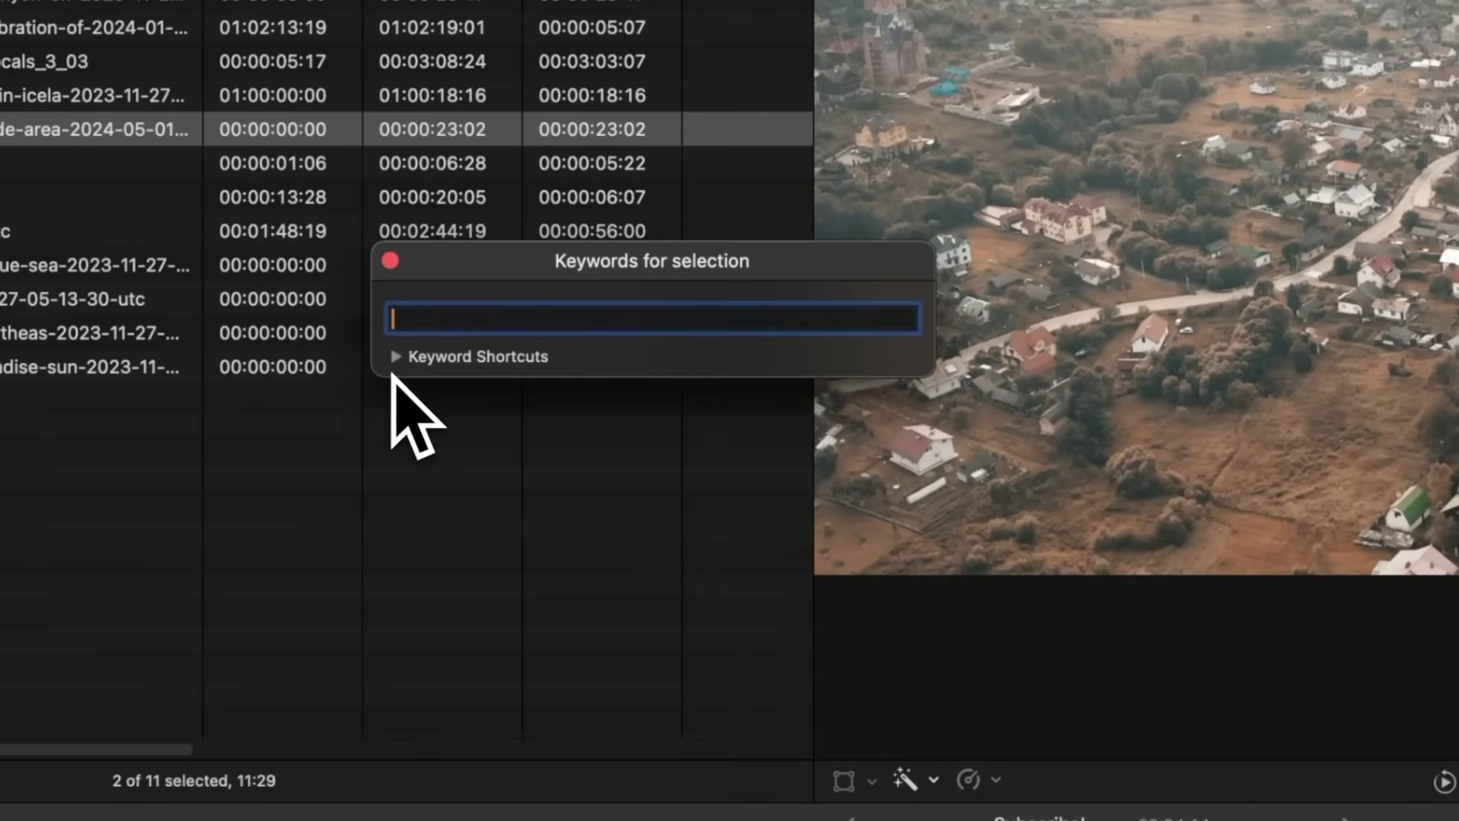
left_click(395, 357)
key("Tab")
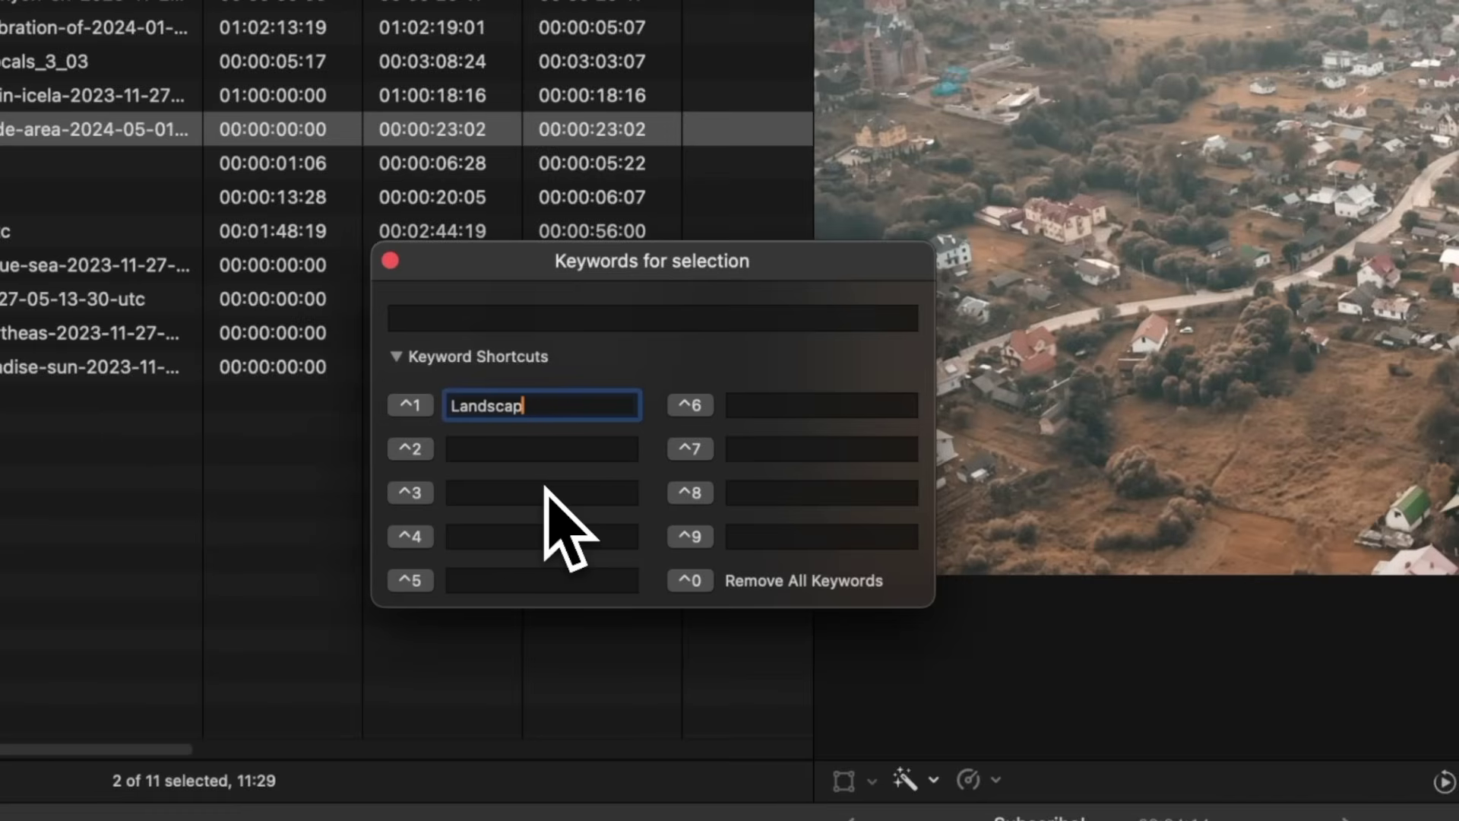
key("Tab")
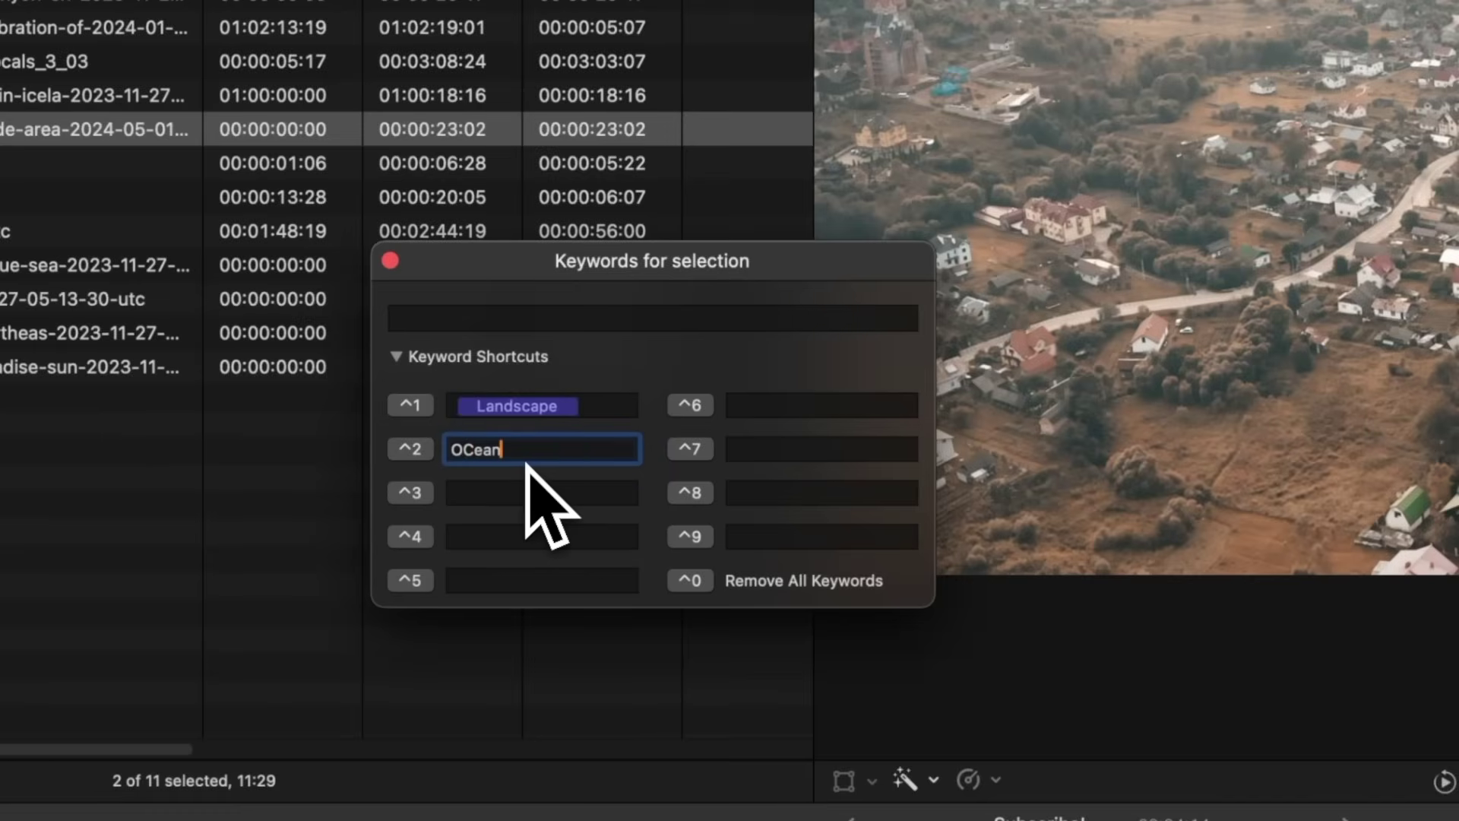
type("Ocean")
key("Tab")
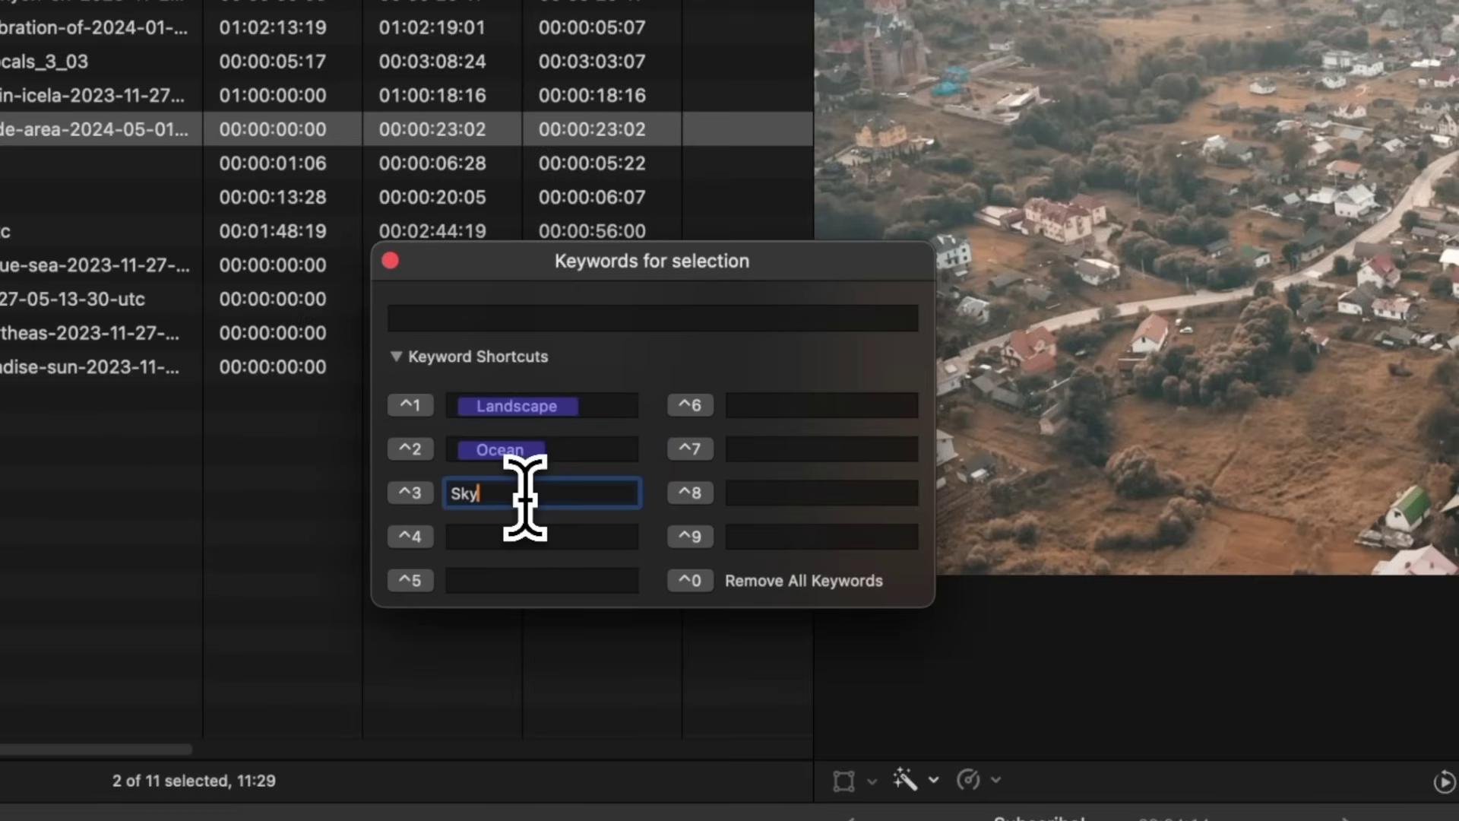
type("Sky")
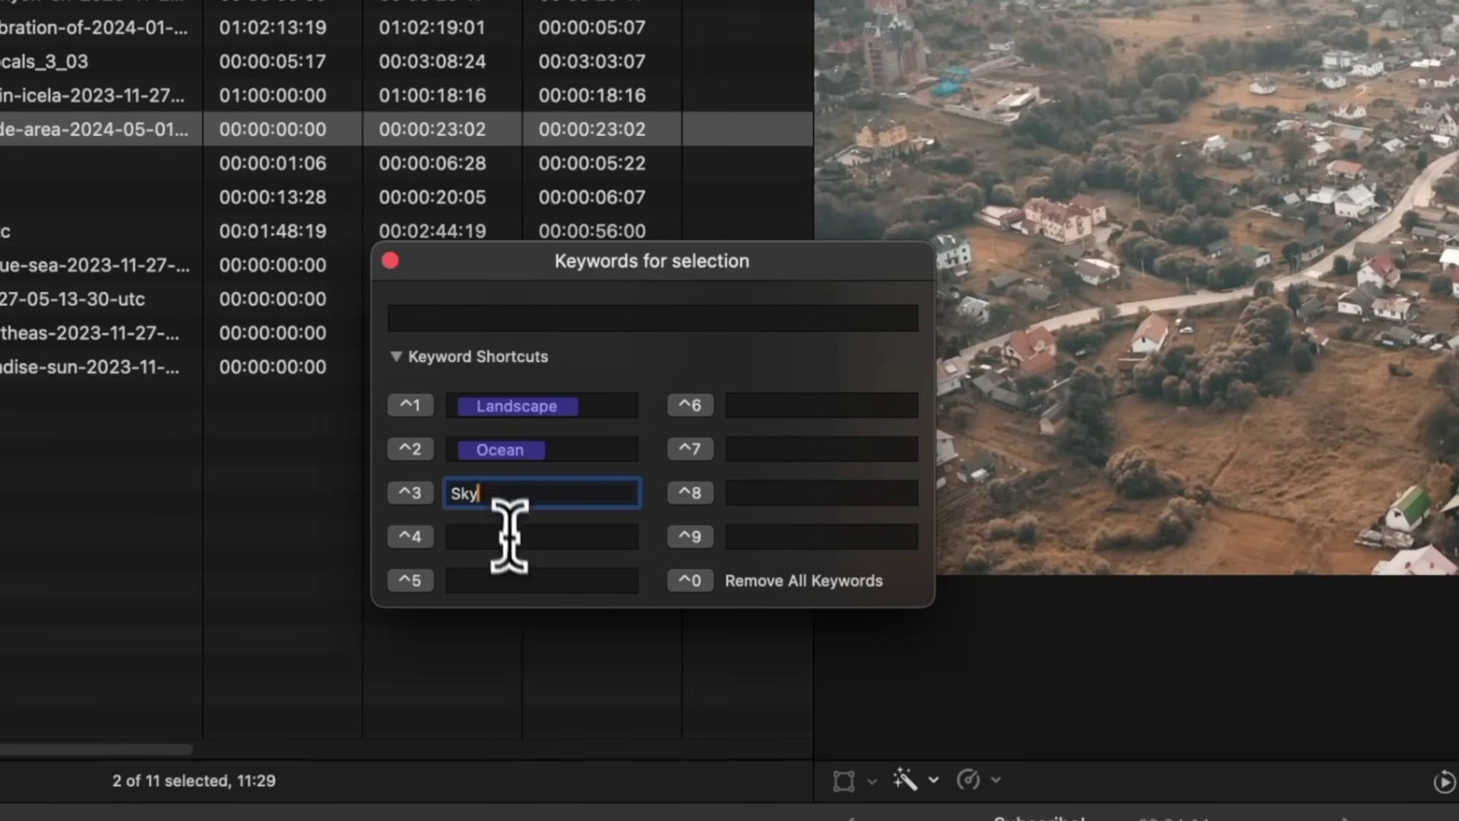
left_click(521, 576)
left_click(534, 537)
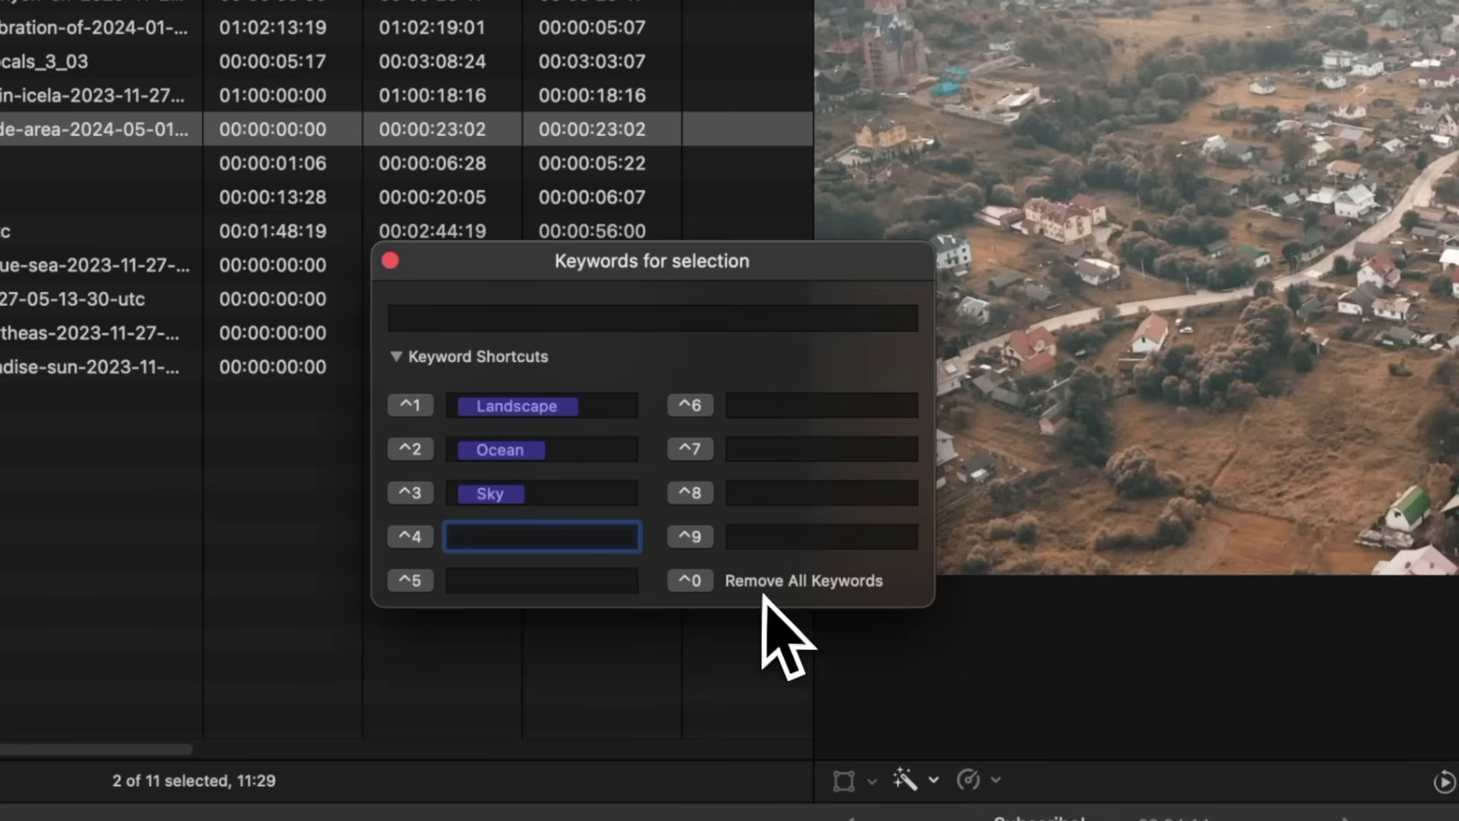
key("super+k")
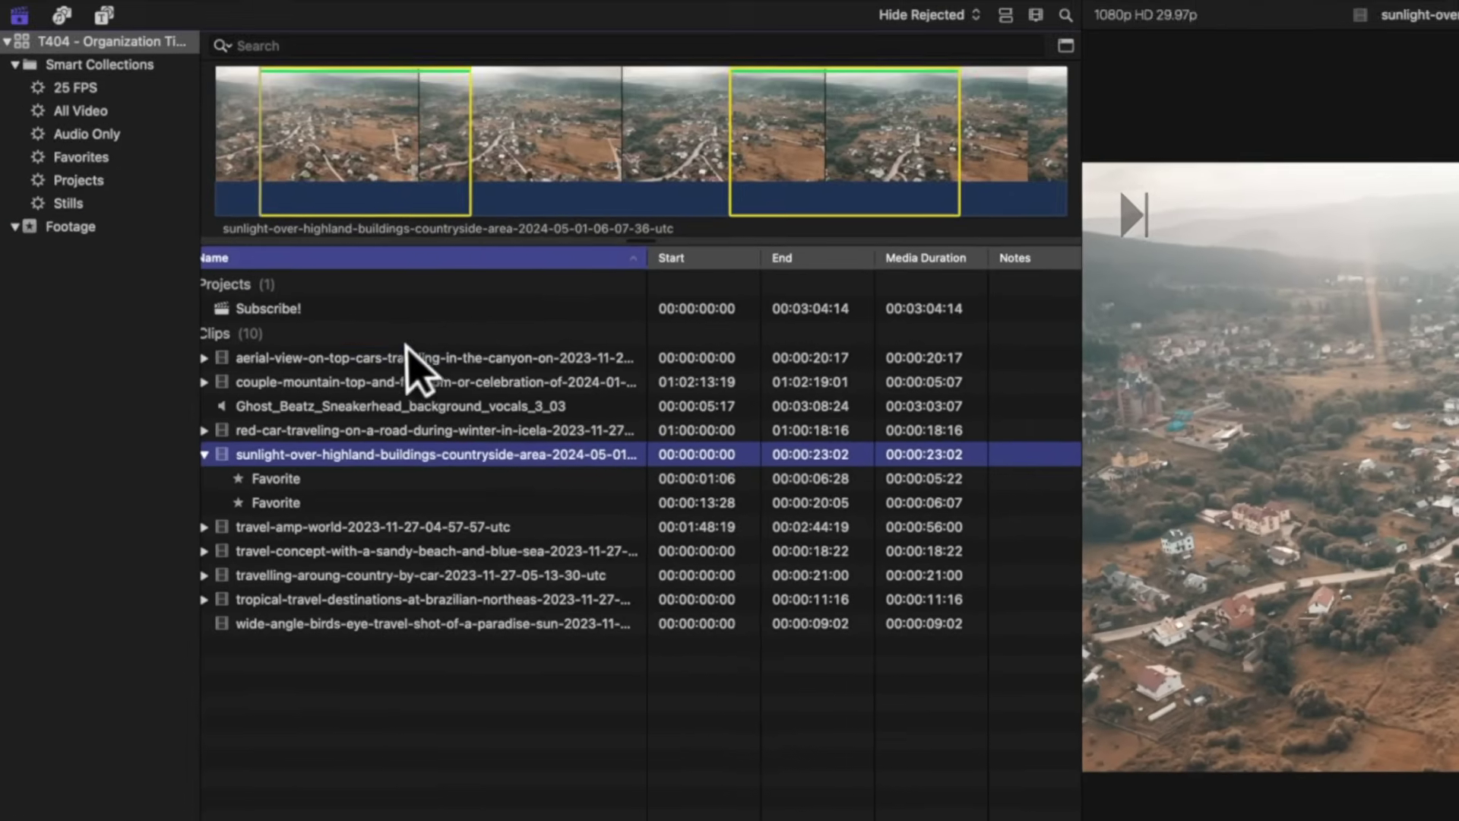
Tag the aerial canyon clip with the Landscape keyword, travel-amp-world with Ocean, and another travel clip with Sky
left_click(404, 351)
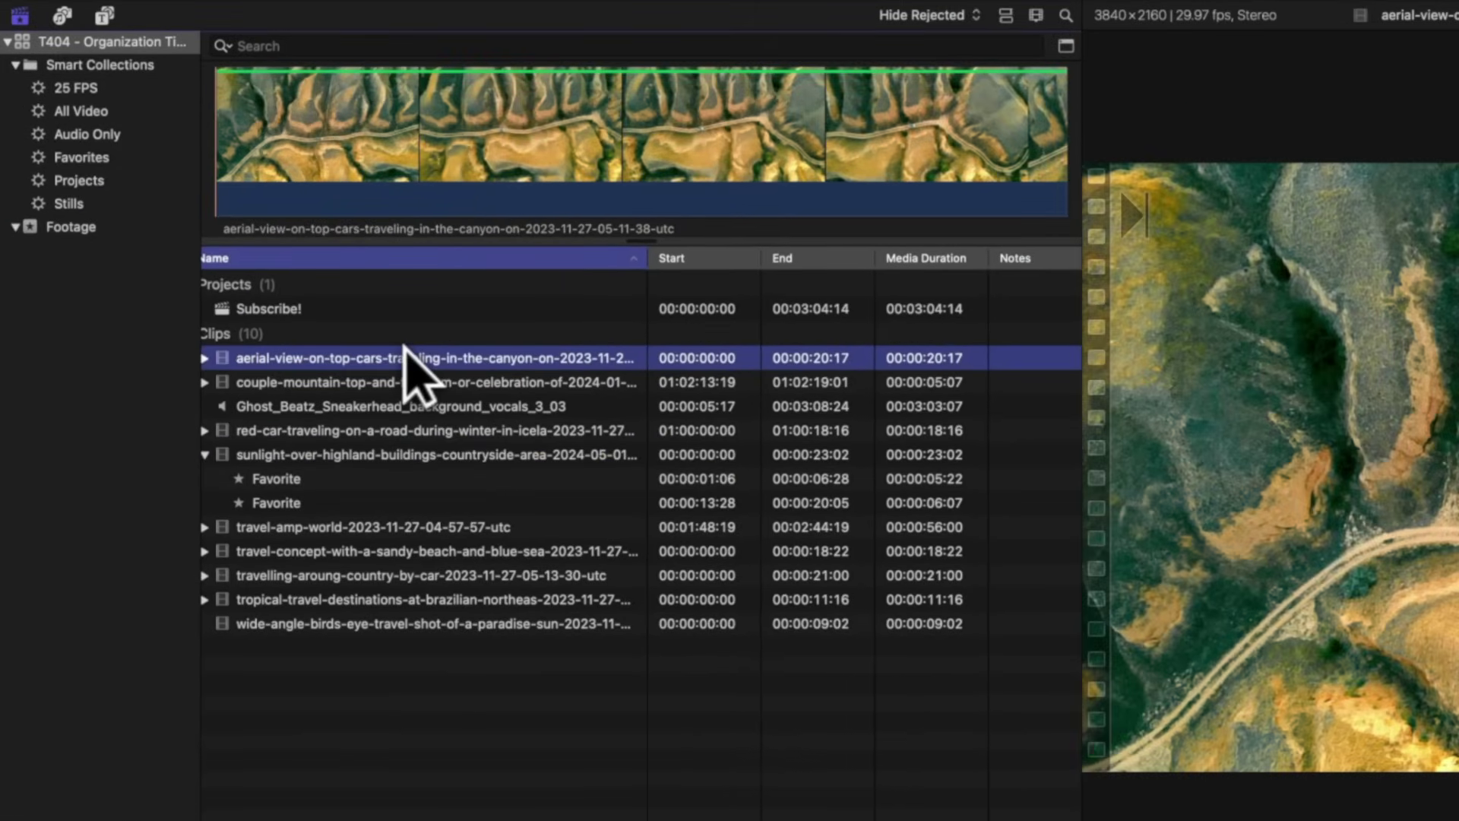
key("ctrl+4")
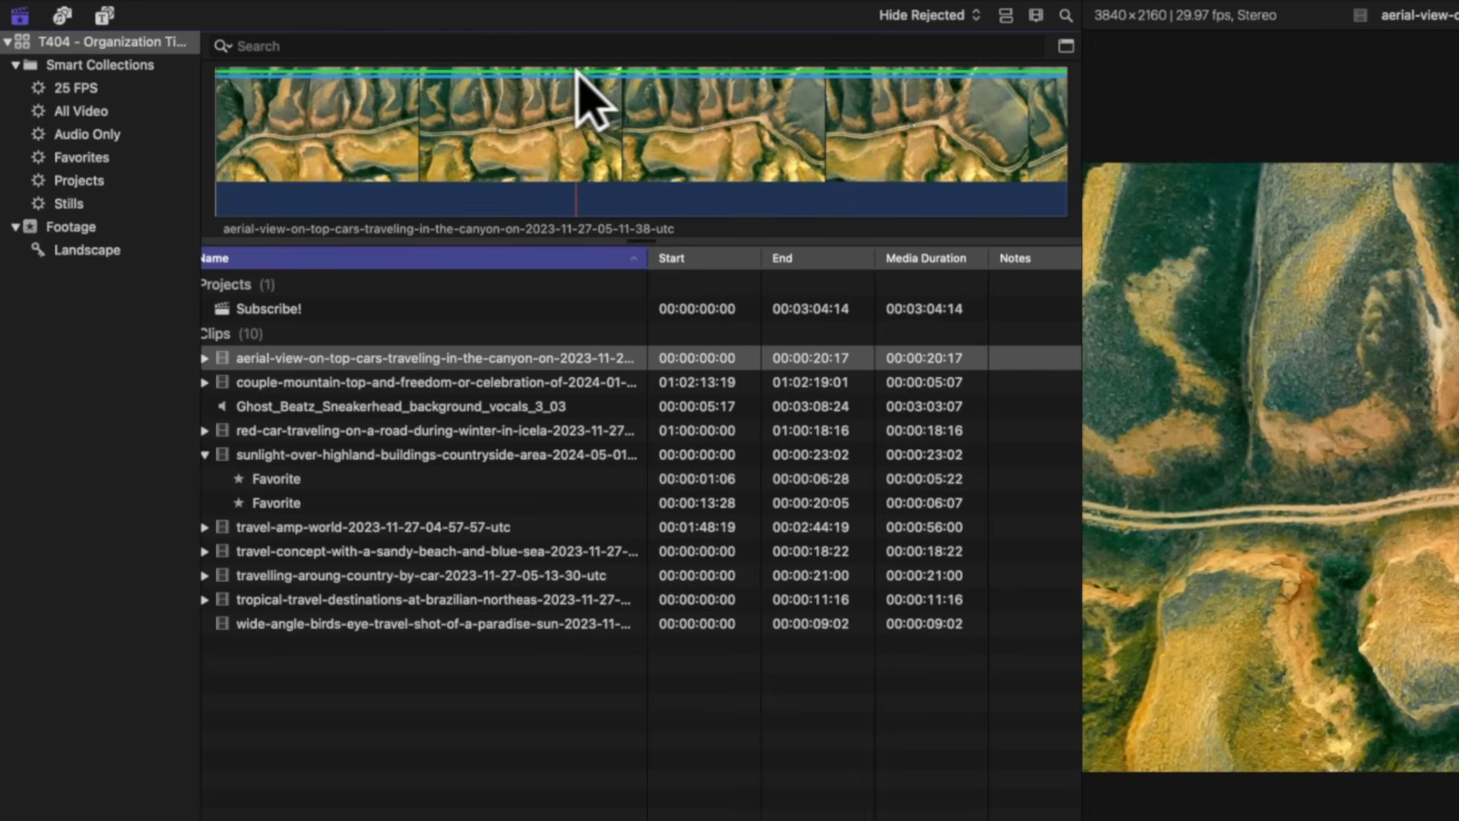
left_click(90, 250)
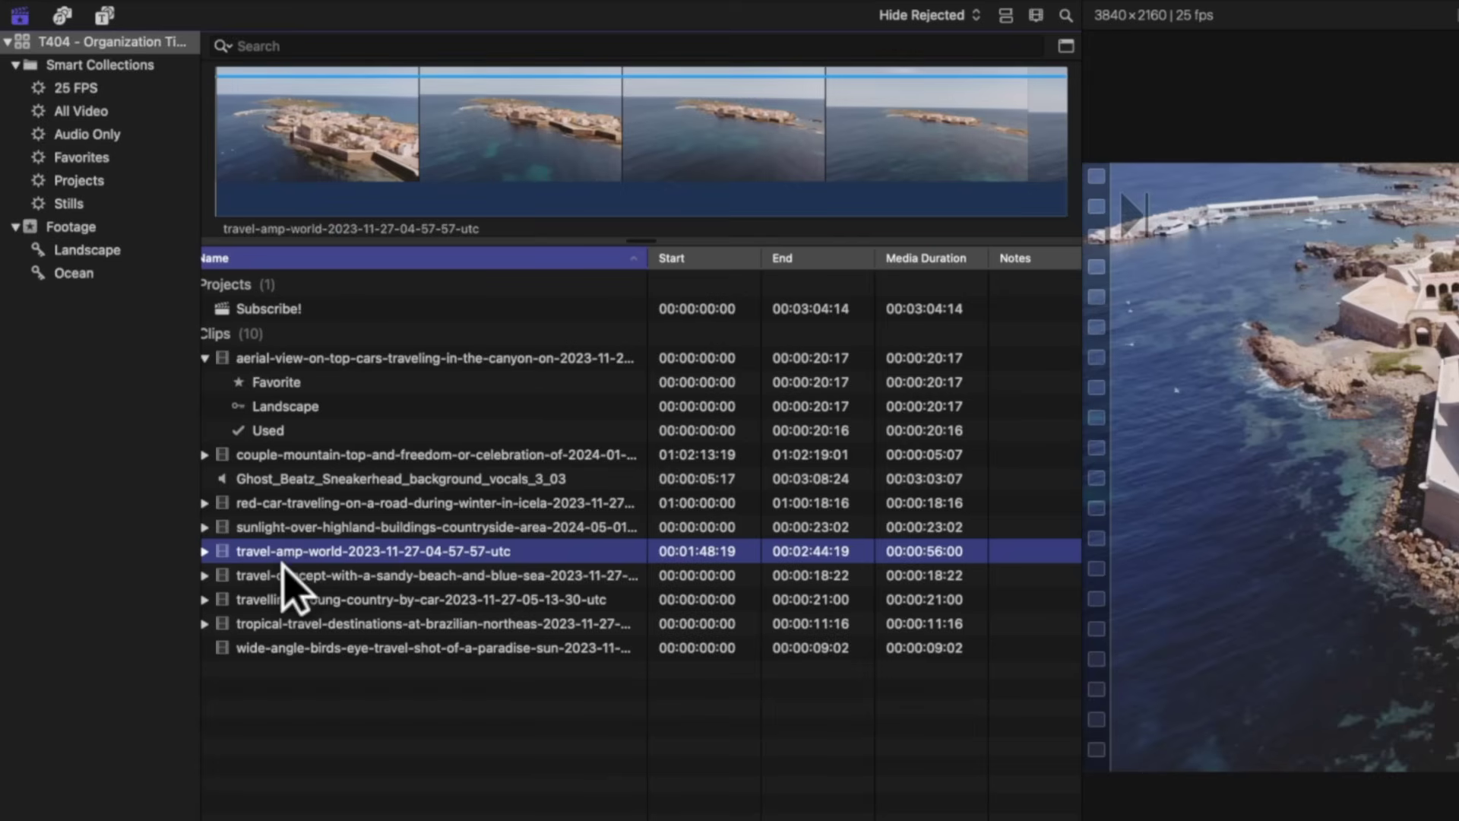
left_click(289, 571)
left_click(265, 599)
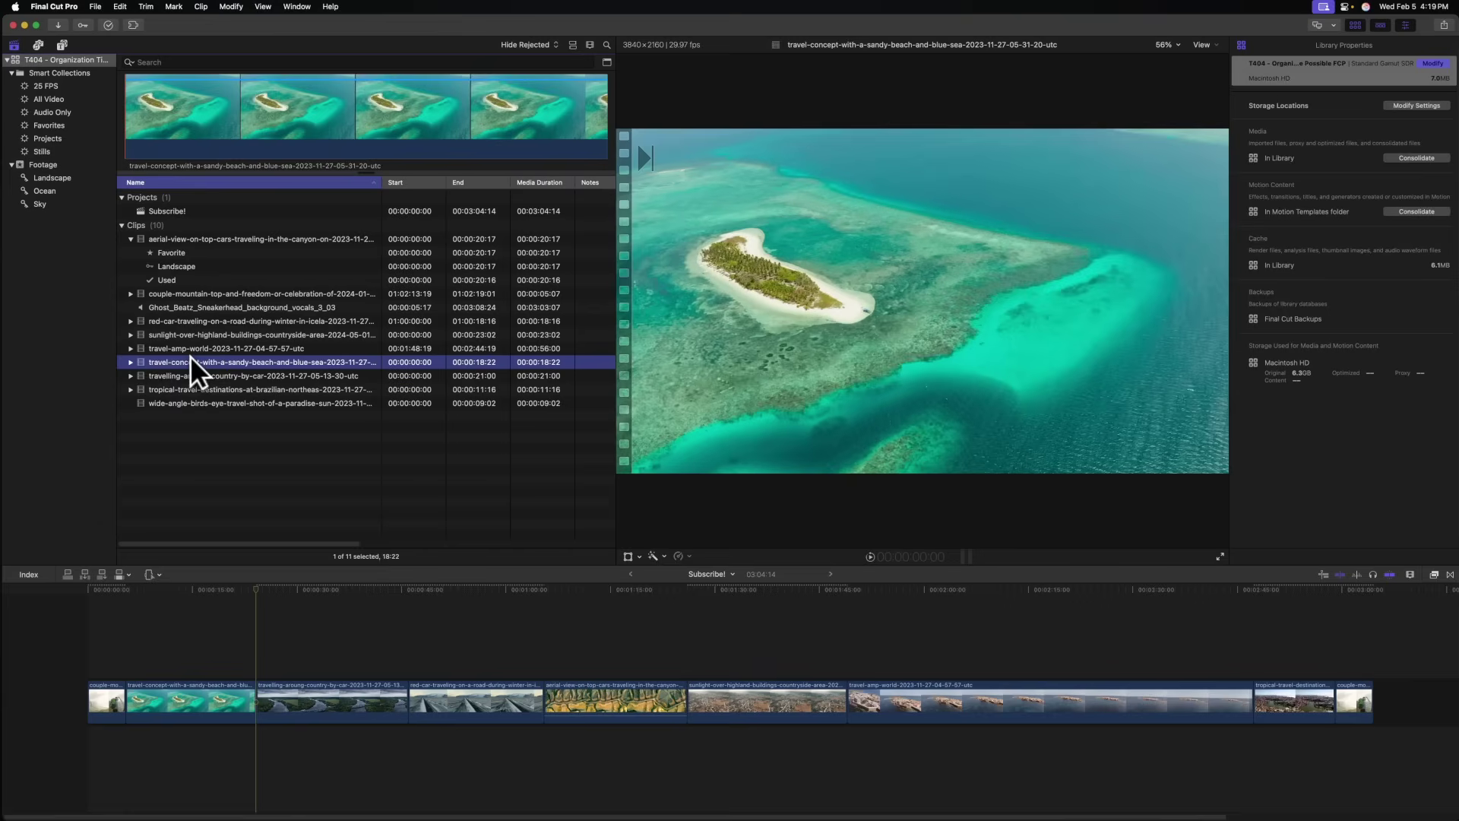
Adjust the content created date of the last four clips, from travel-concept to wide-angle-birds-eye, to 12/31/2024
left_click_drag(190, 356, 198, 413)
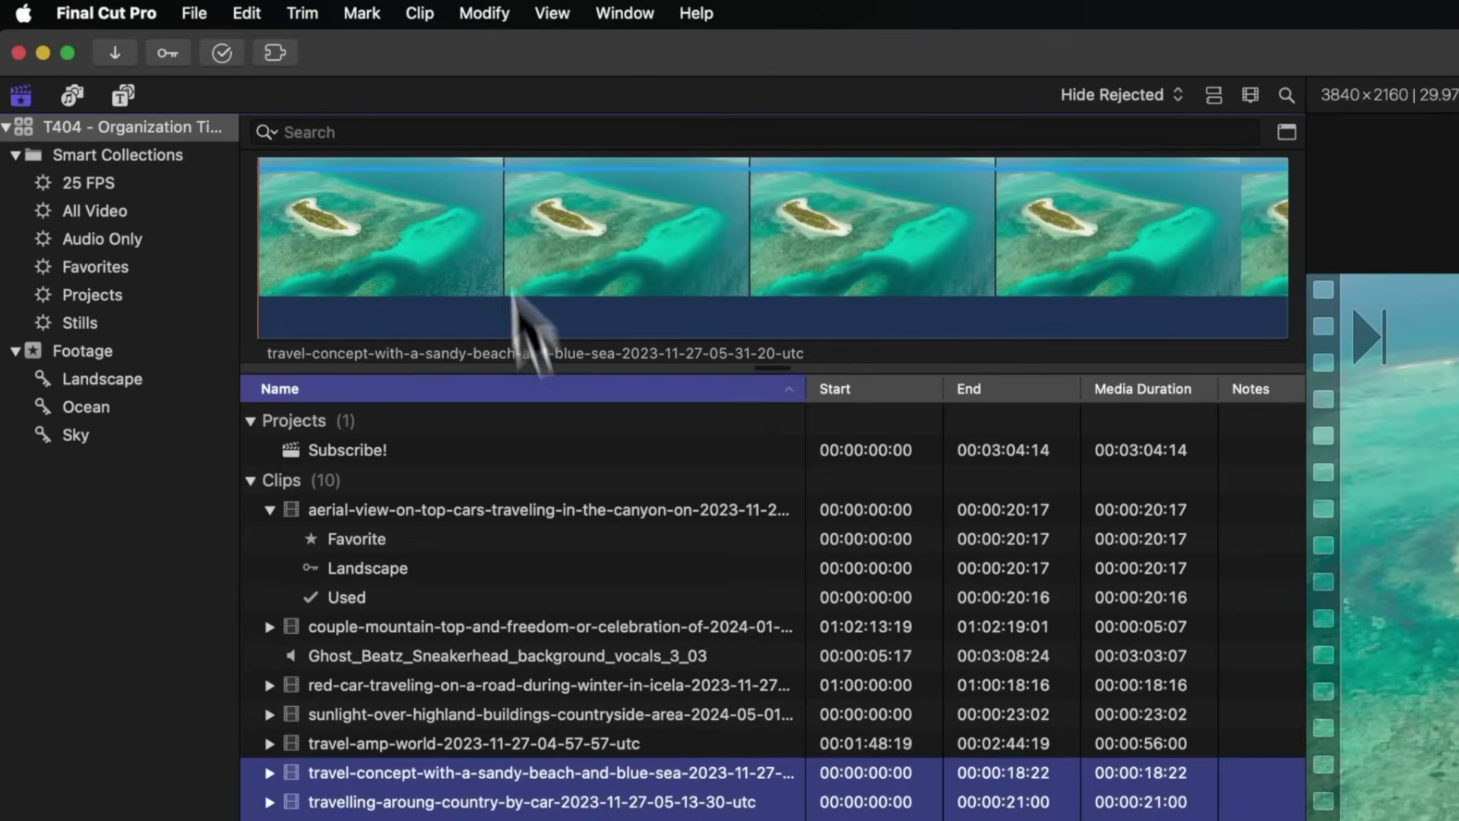
left_click(474, 13)
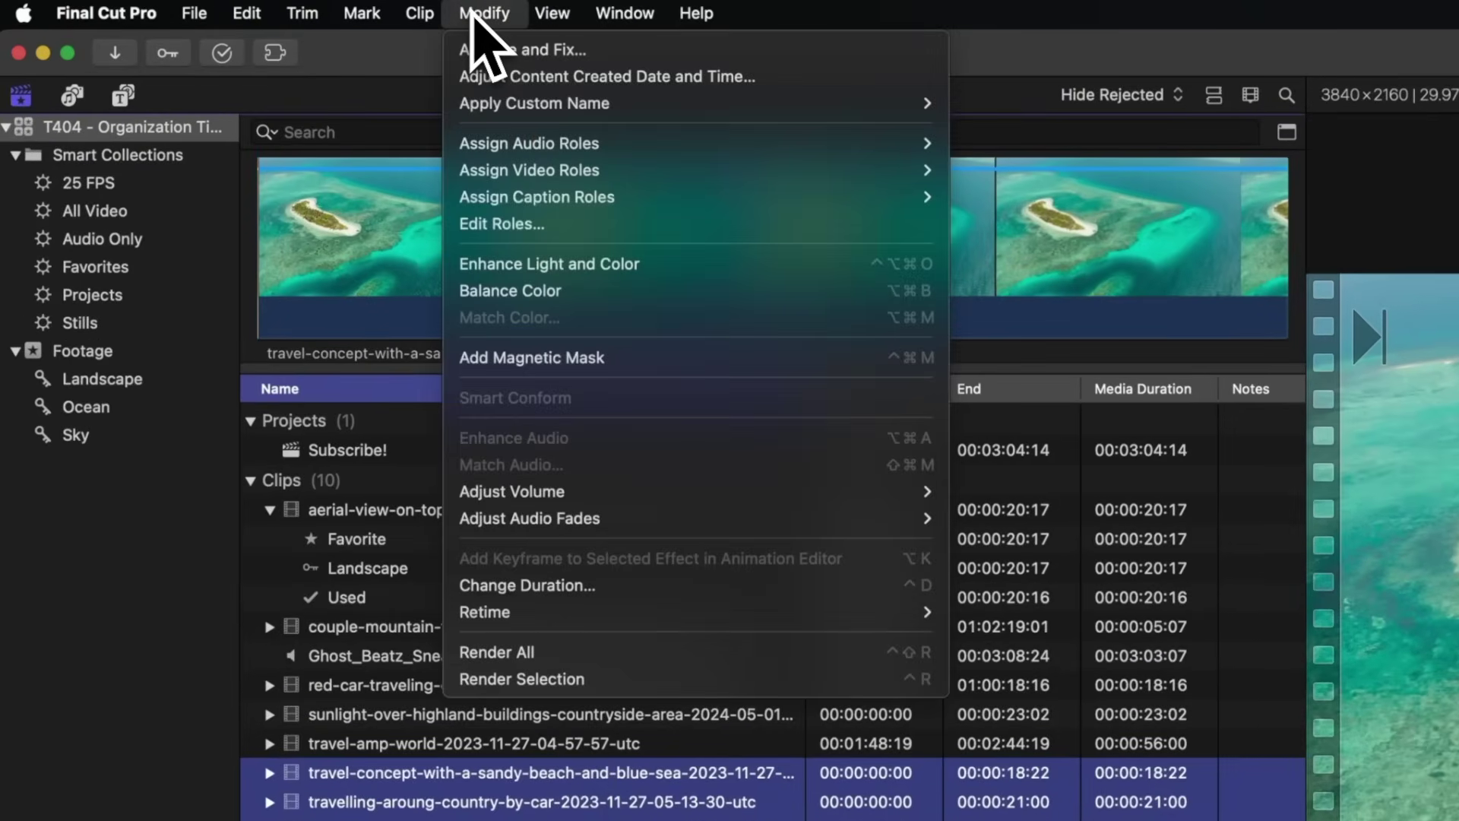
left_click(496, 77)
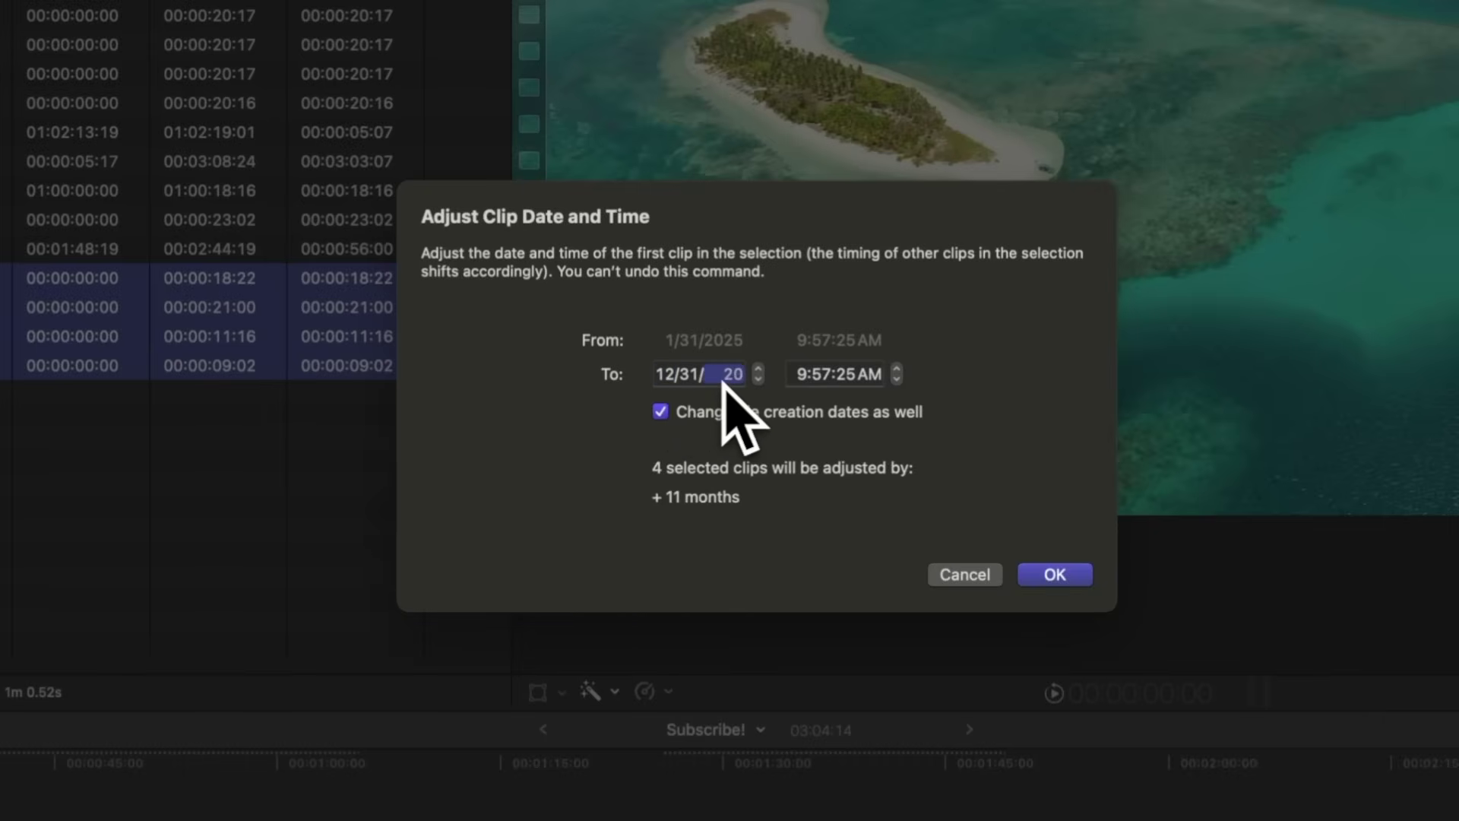
left_click(802, 374)
type("3")
key("Tab")
type("0")
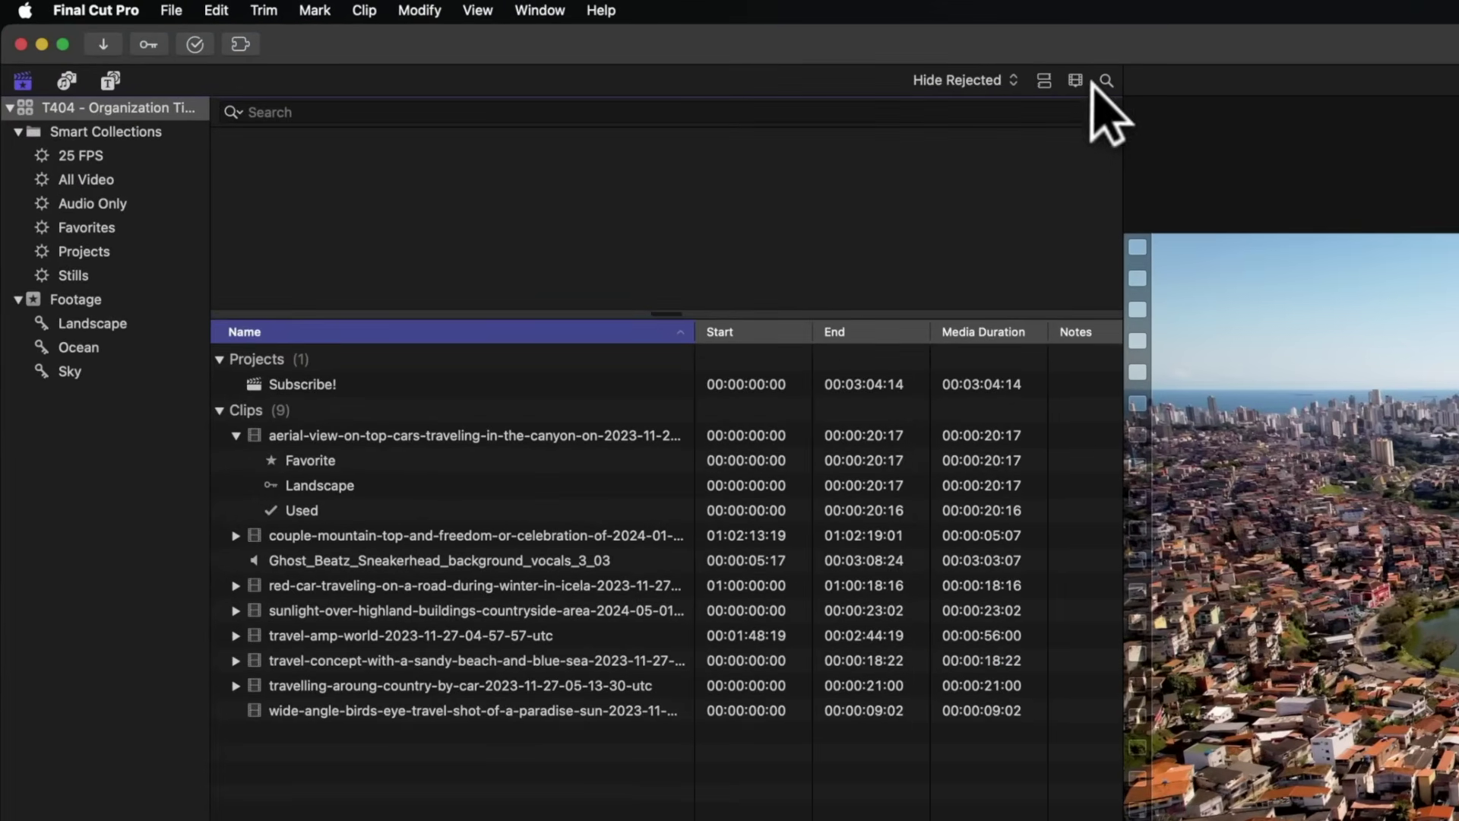
Group the browser clips by Content Created
left_click(1075, 79)
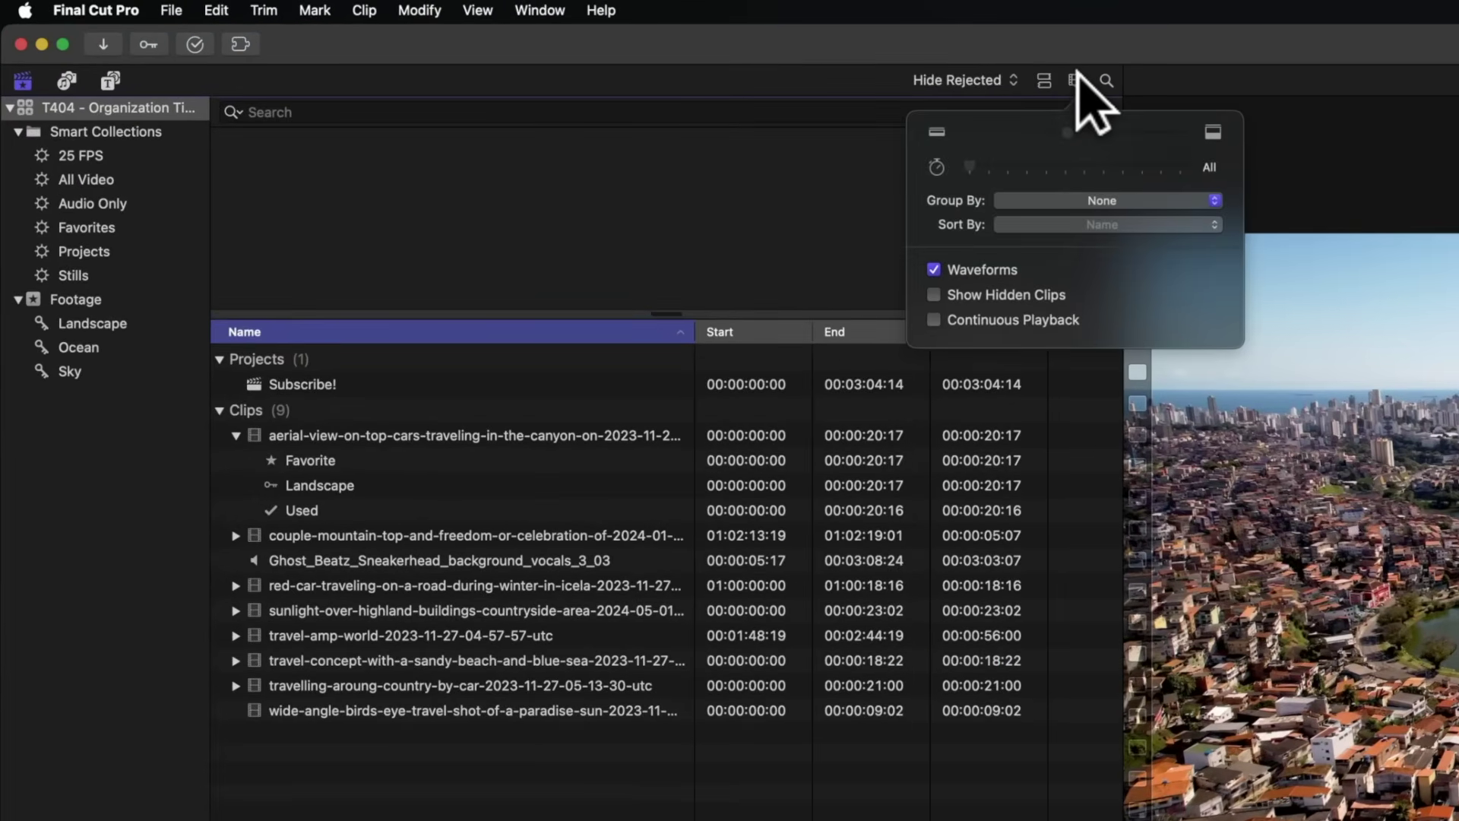
left_click(1023, 201)
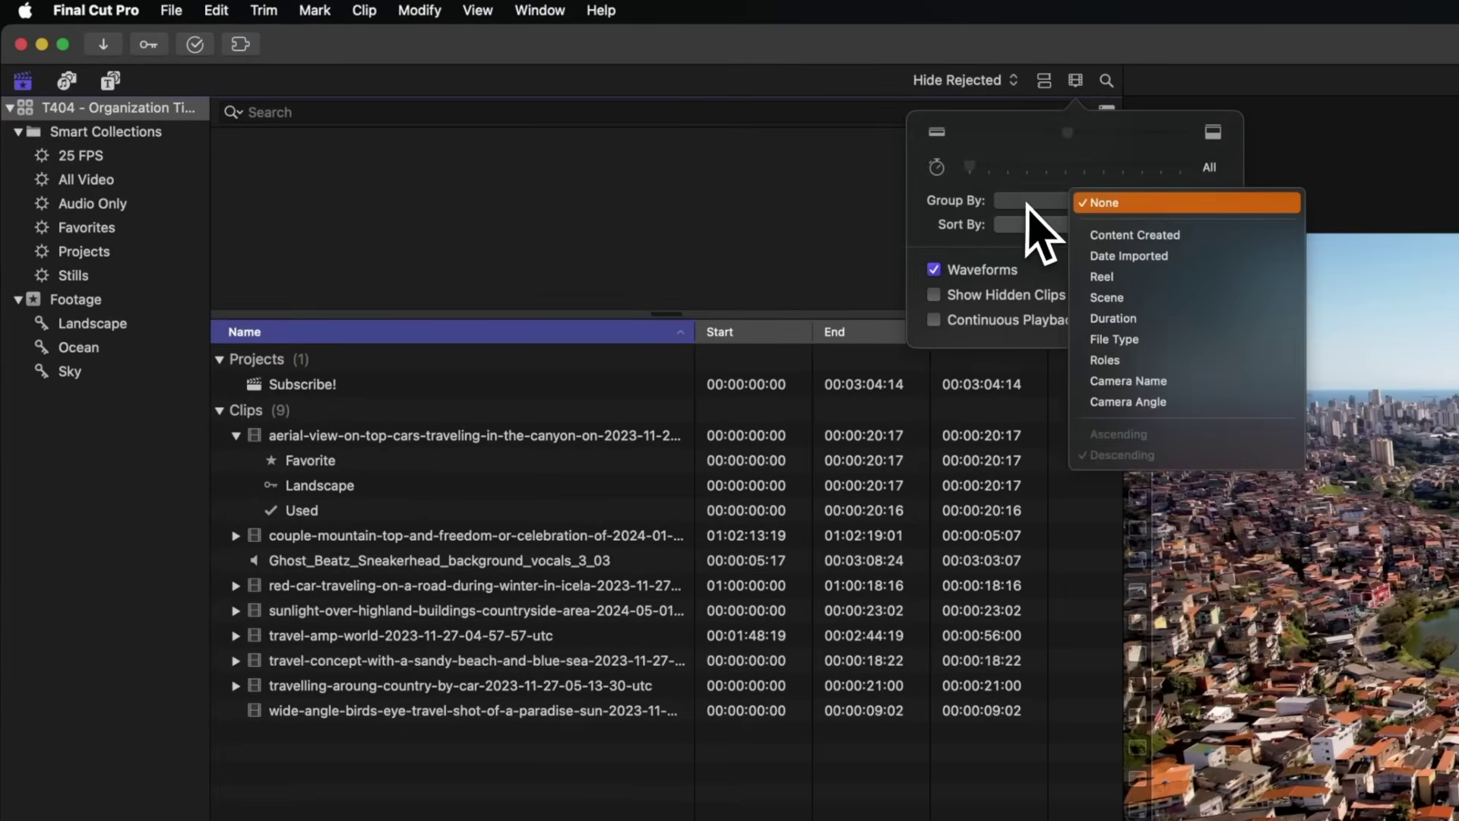
left_click(1113, 234)
key("Escape")
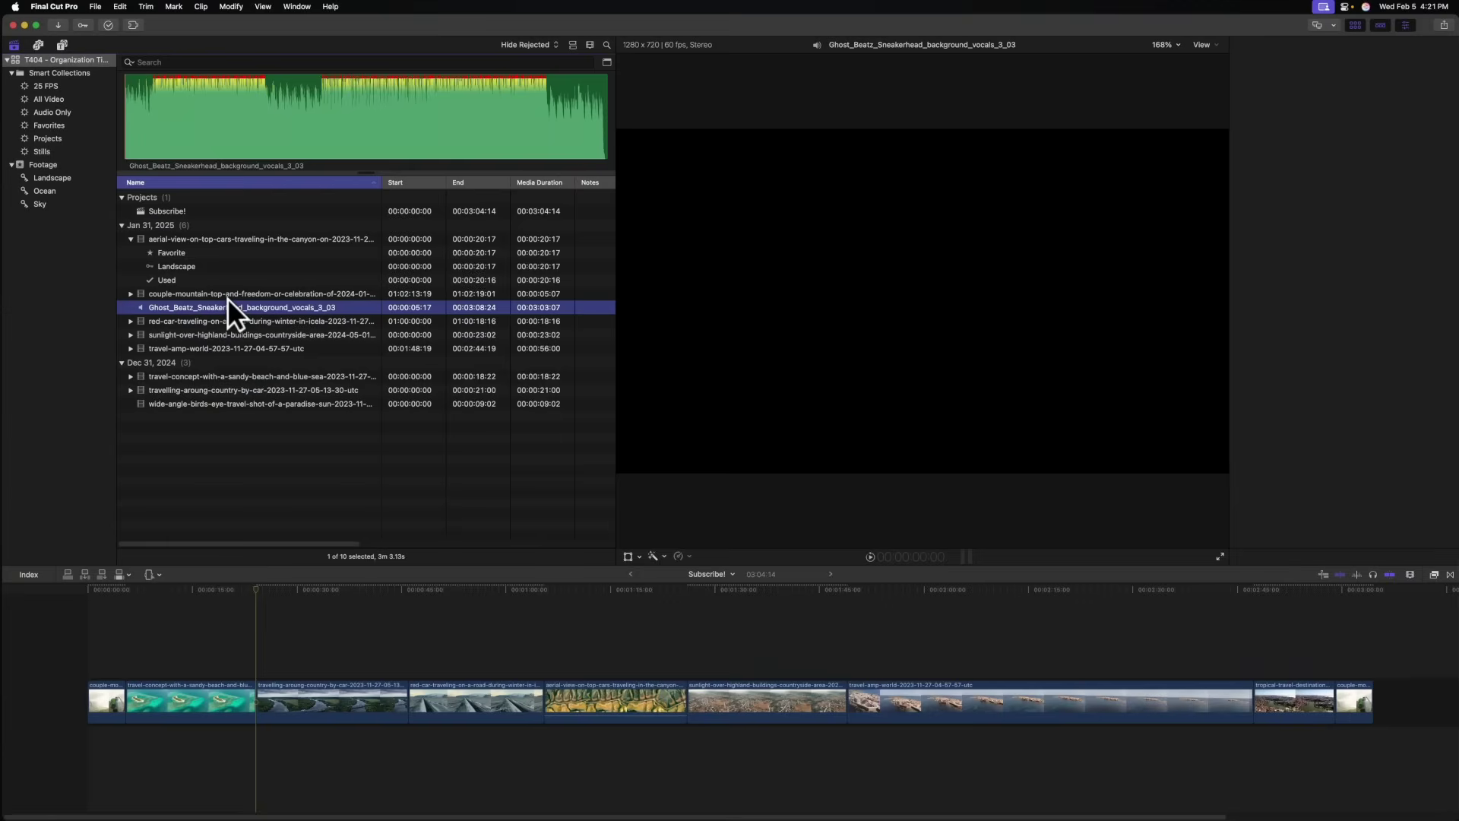
Show the Extended metadata view for the couple-mountain-top-and-freedom-or-celebration clip
left_click(226, 294)
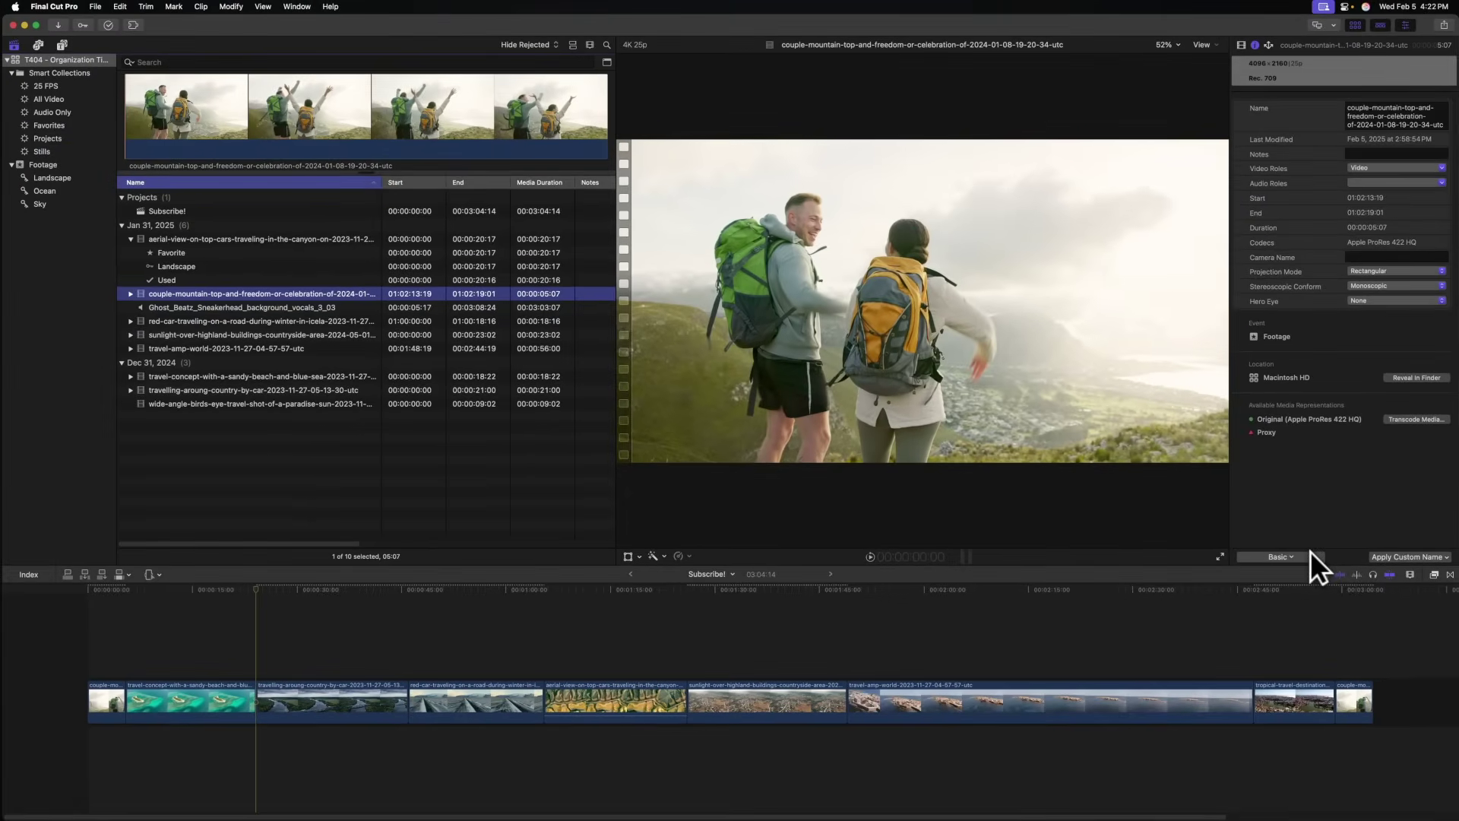
left_click(1259, 738)
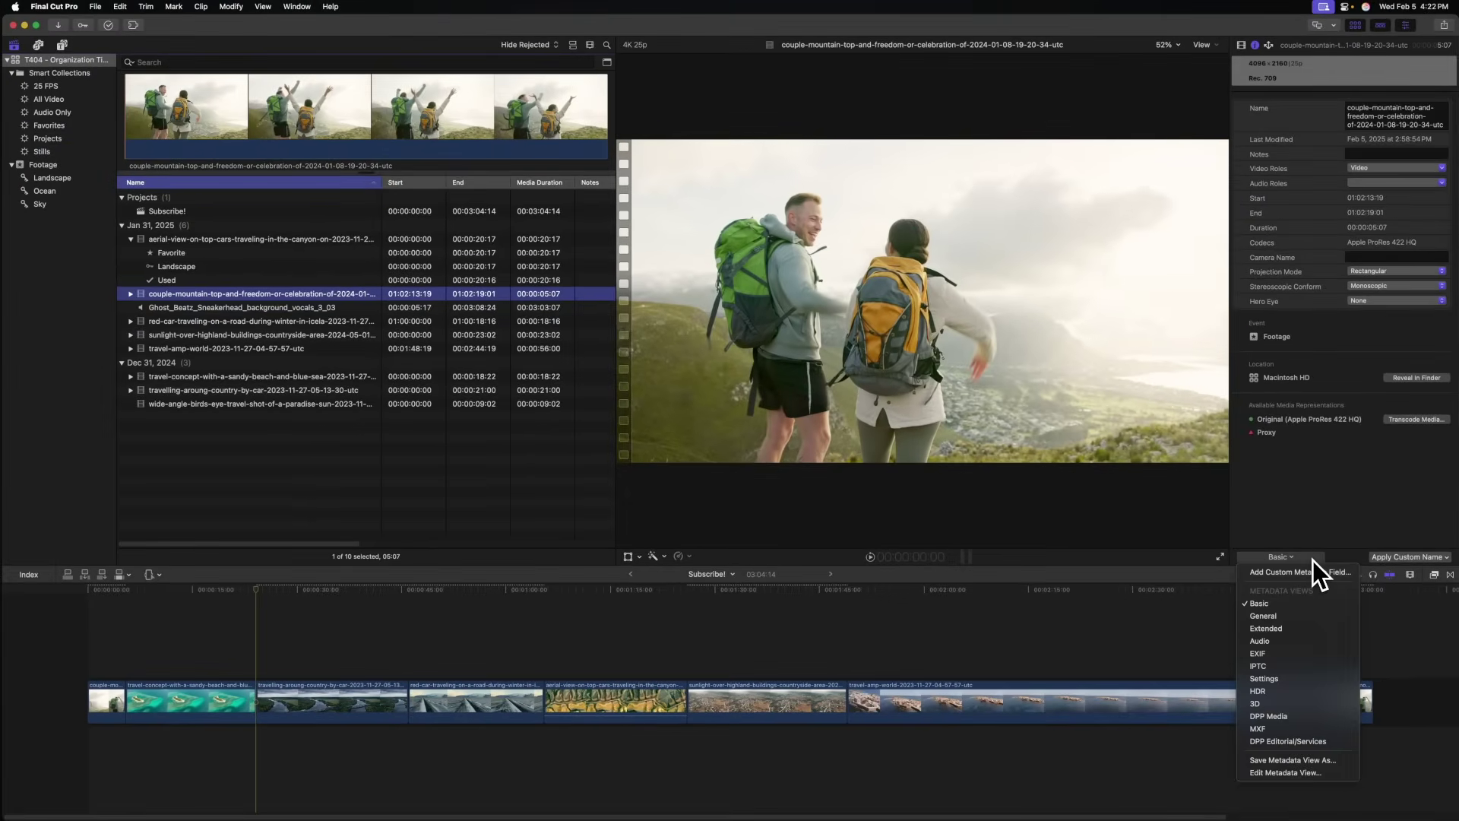
left_click(1291, 628)
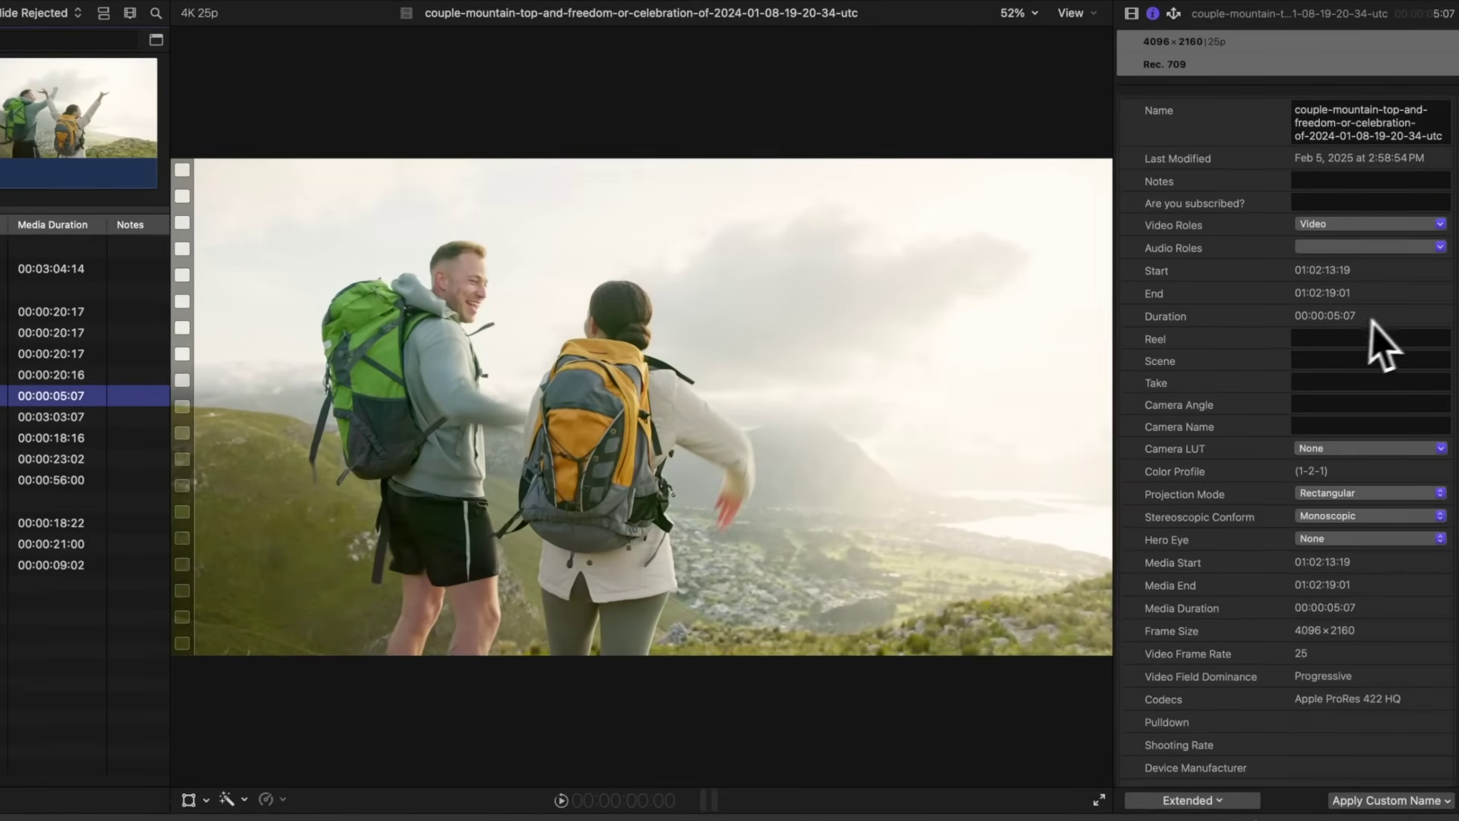
Fill in the couple-mountain-top clip's metadata with Reel 2, Scene 47, Take 13 and Camera Angle A
left_click(1329, 339)
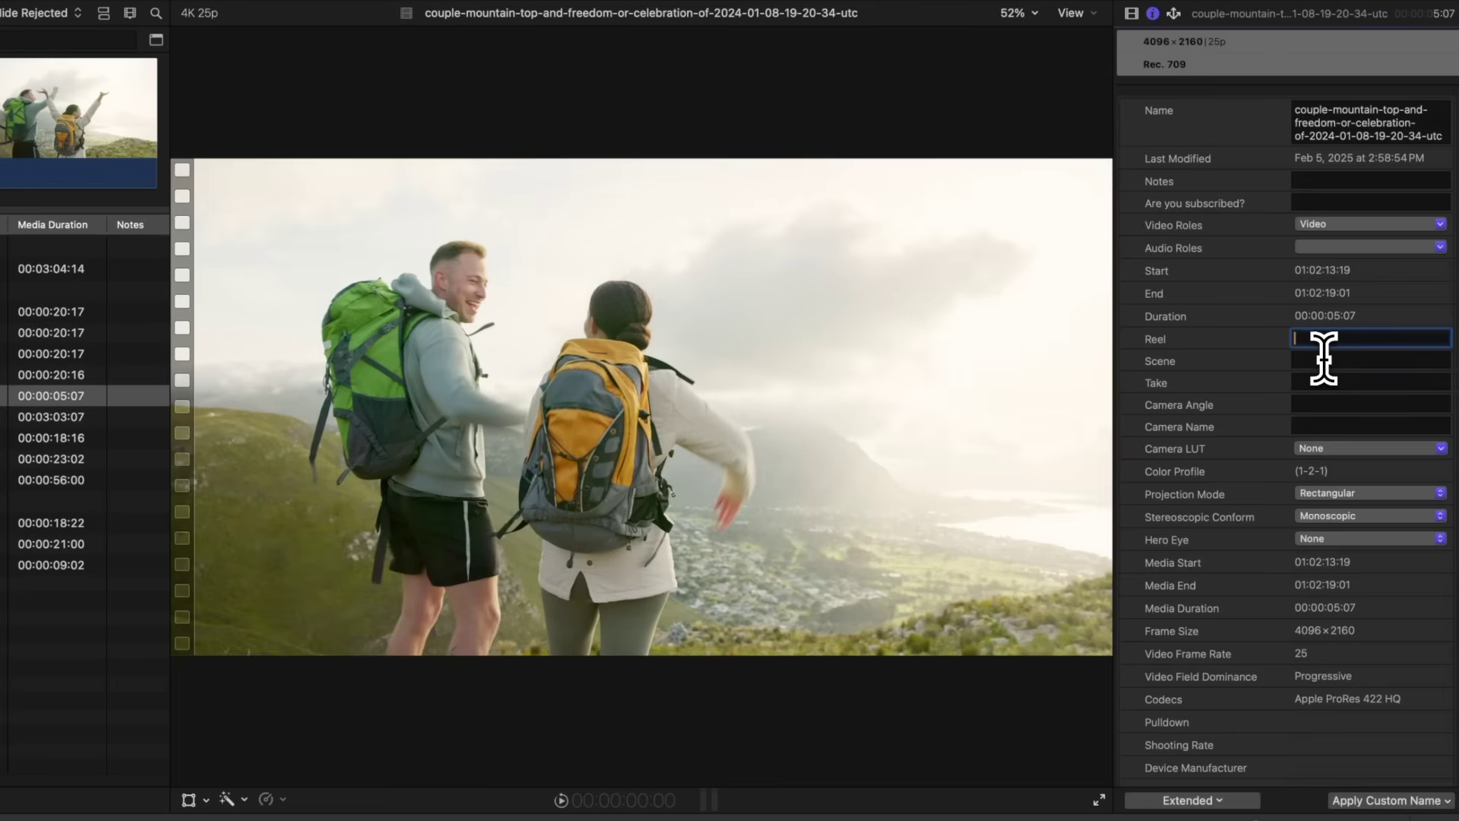
key("Tab")
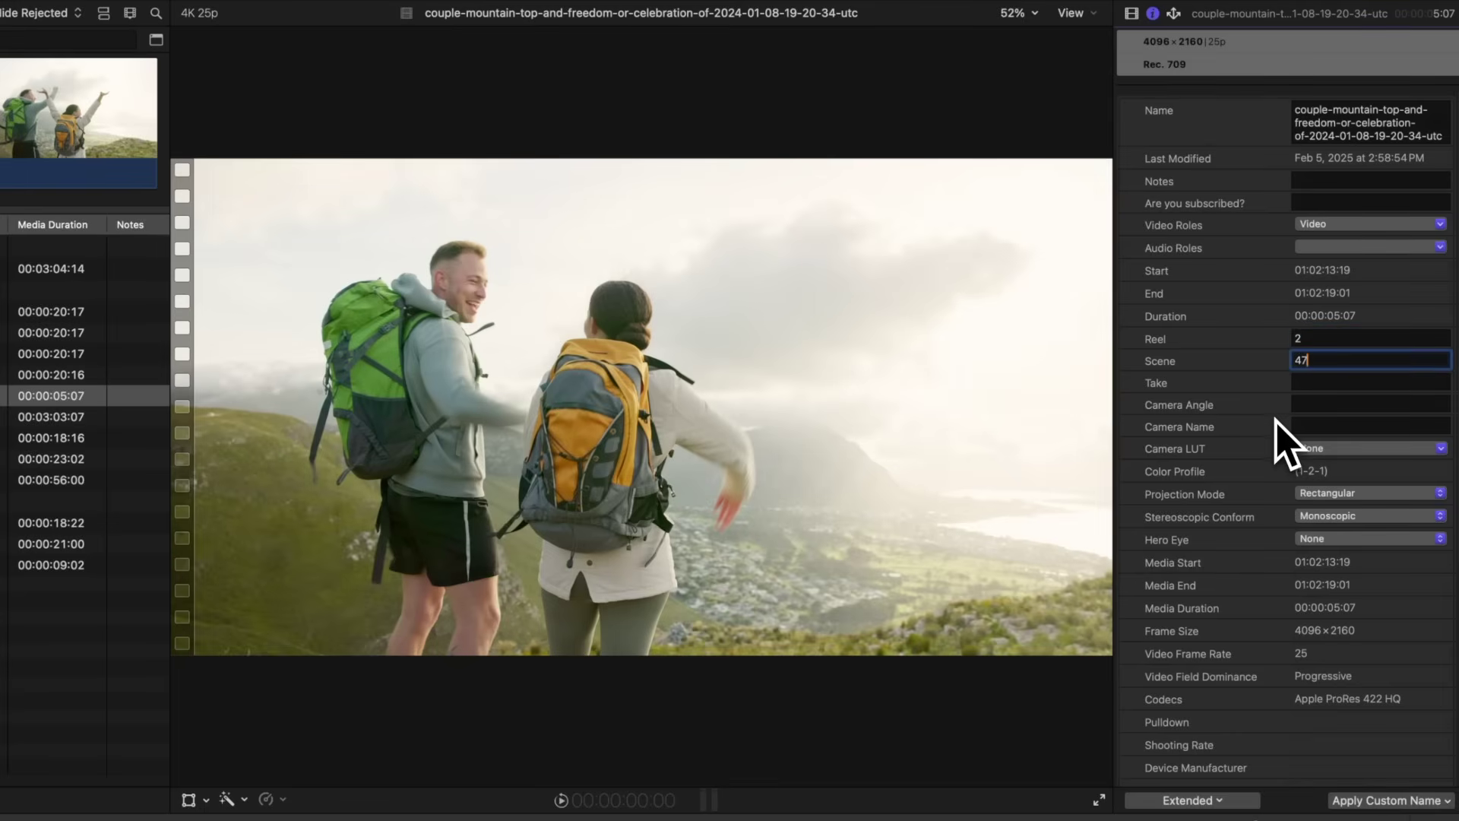
key("Tab")
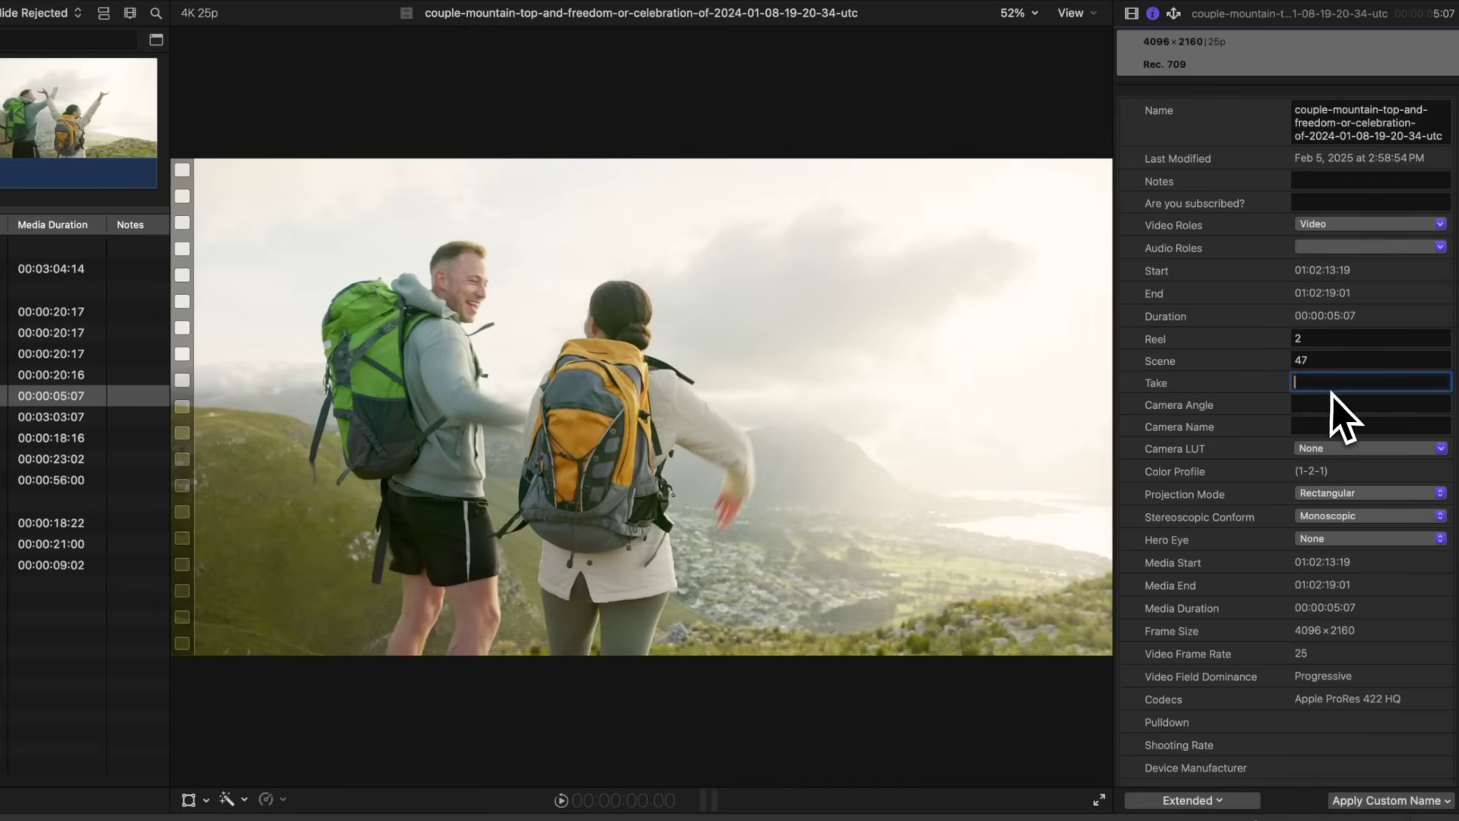
key("Tab")
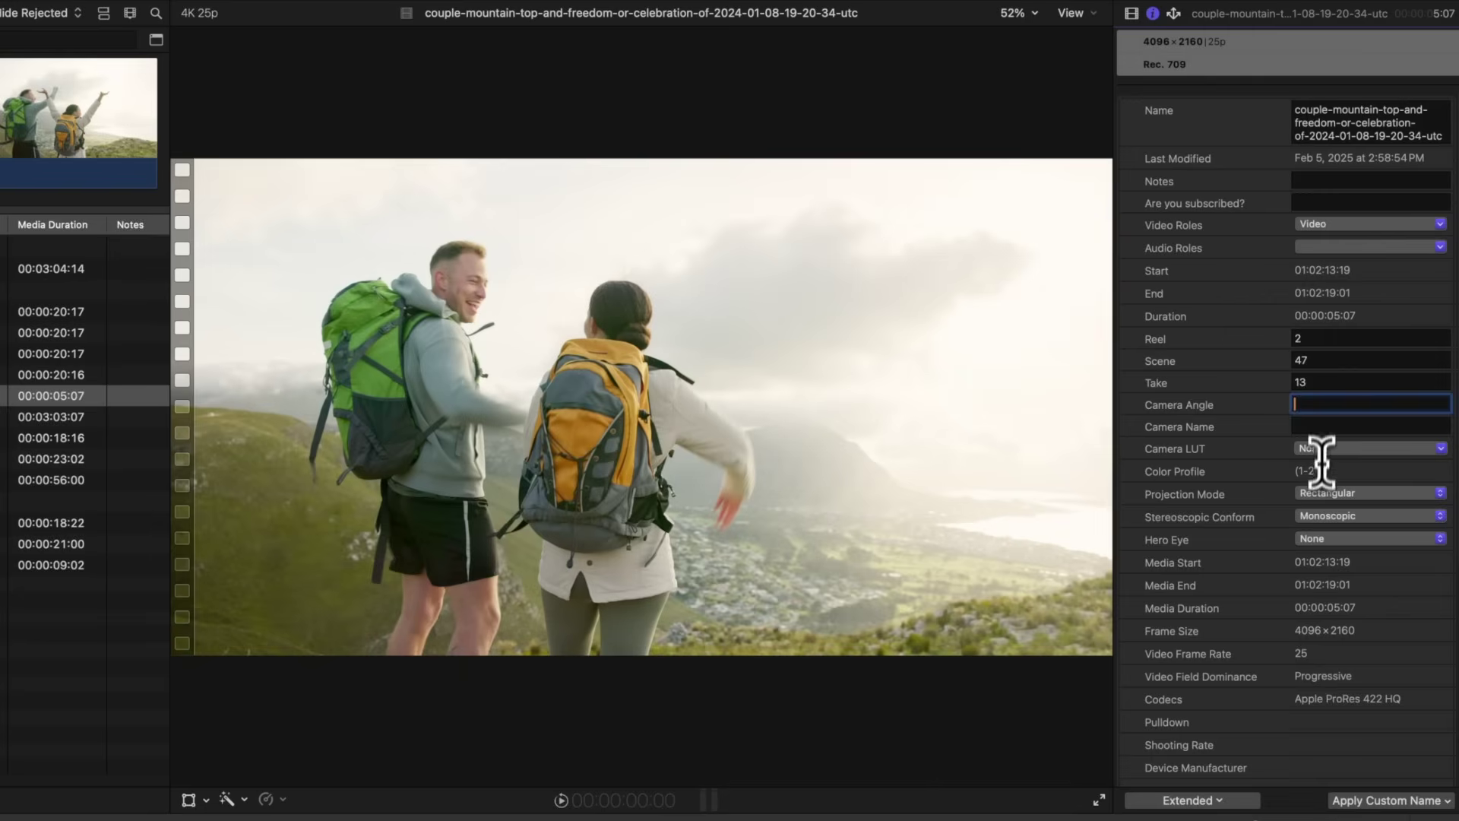
type("A")
key("Tab")
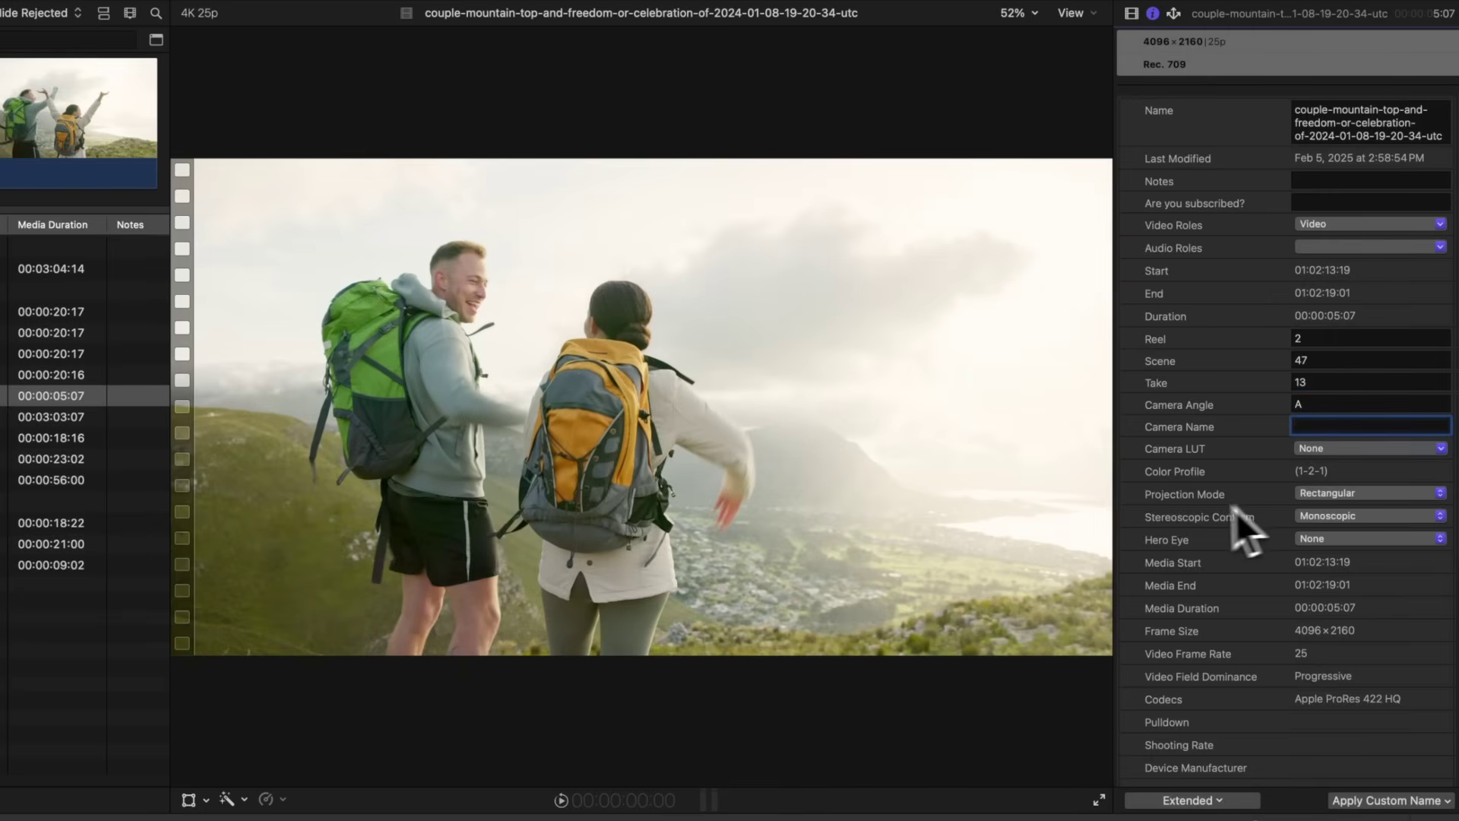